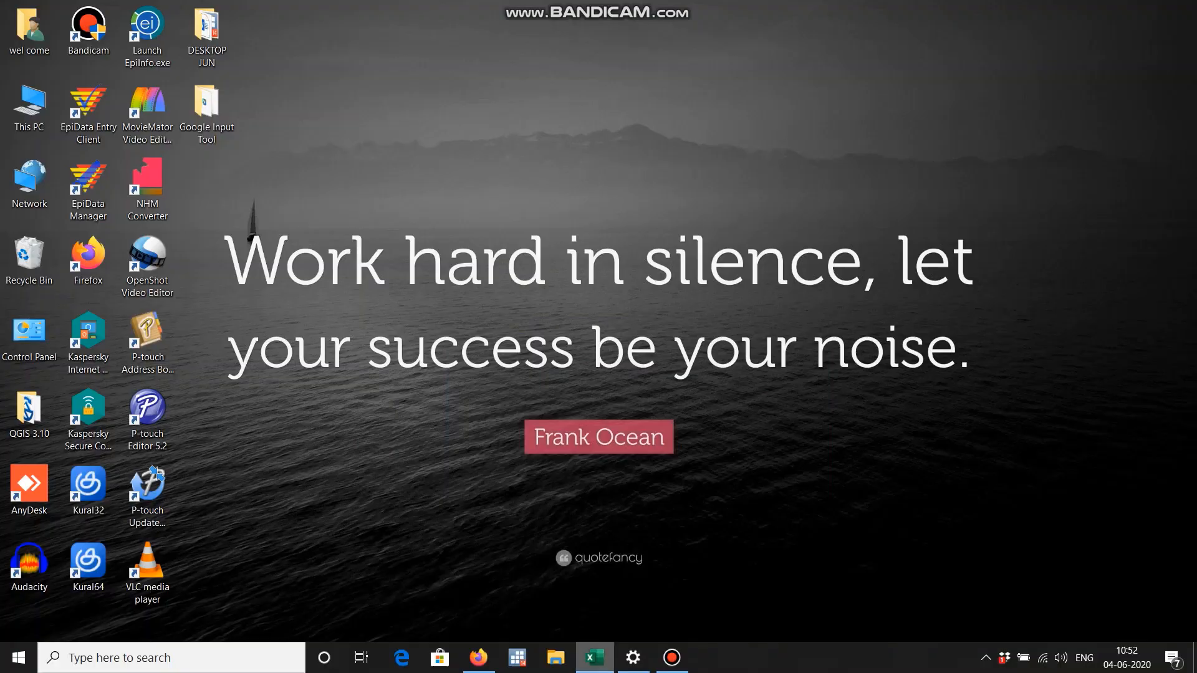
# Restore the minimized Excel workbook from the taskbar.
pyautogui.click(594, 658)
# Dismiss the taskbar jump list and clear the sample combined name-and-district entry from cell D2.
pyautogui.rightClick(595, 657)
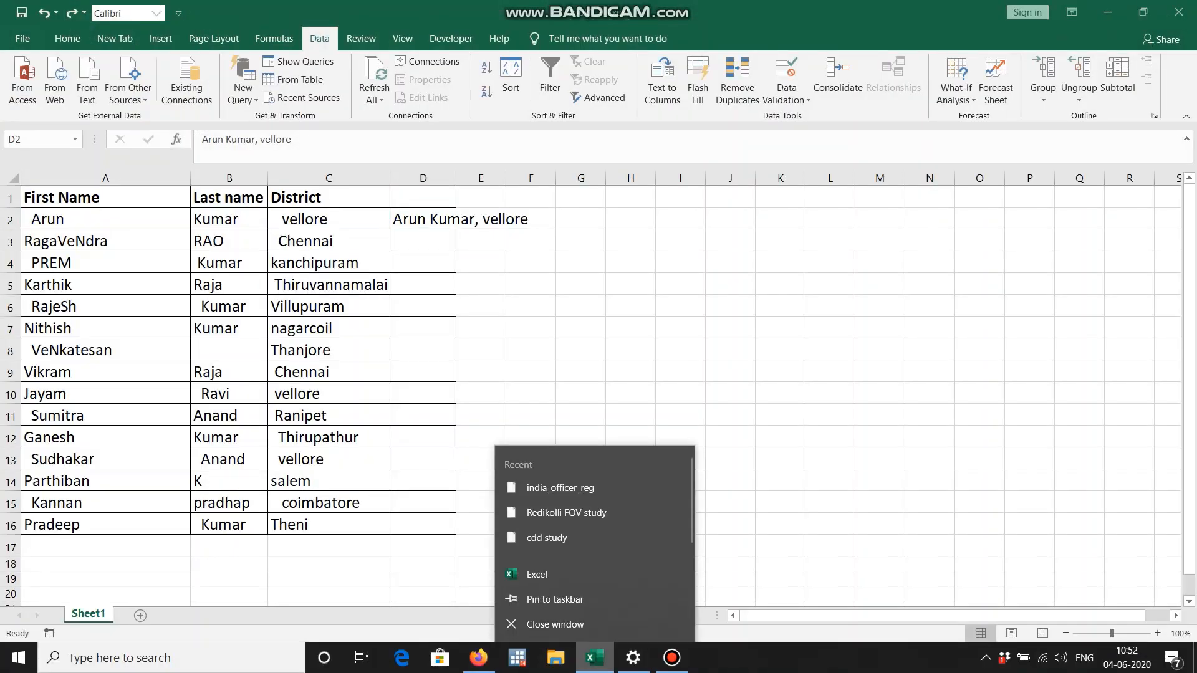
pyautogui.press('Escape')
pyautogui.press('Delete')
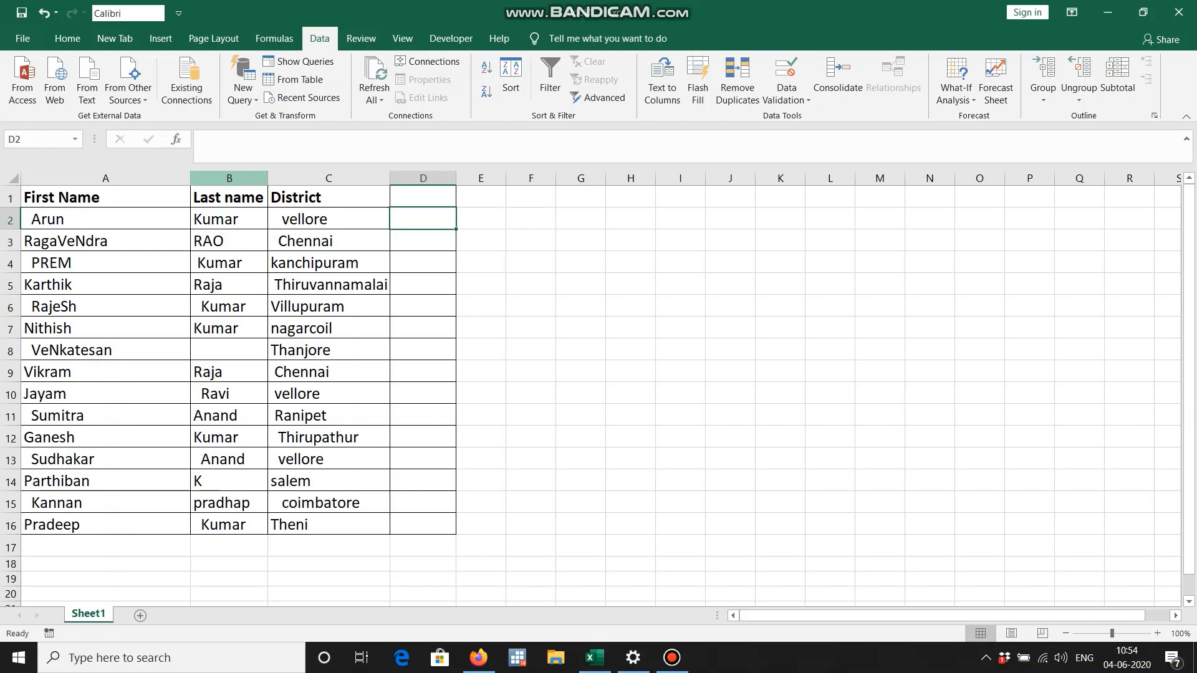
# Insert helper column B and fill =TRIM(A2) down to row 16.
pyautogui.click(229, 178)
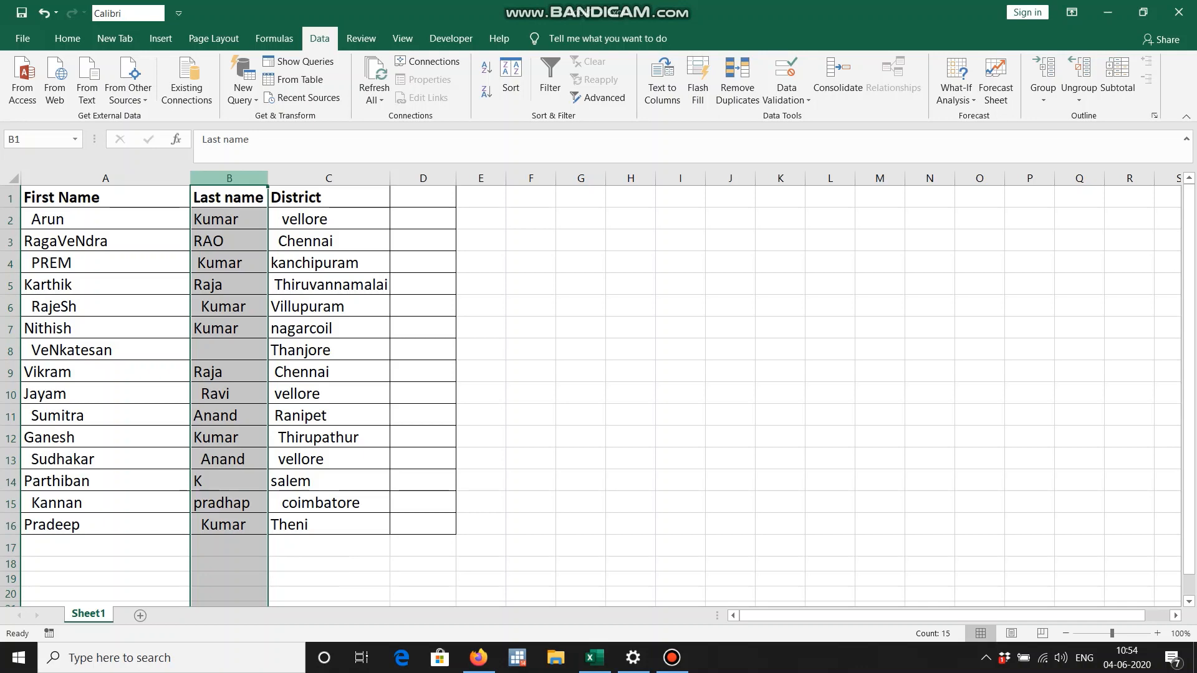
pyautogui.hotkey('ctrl', 'shift', '+')
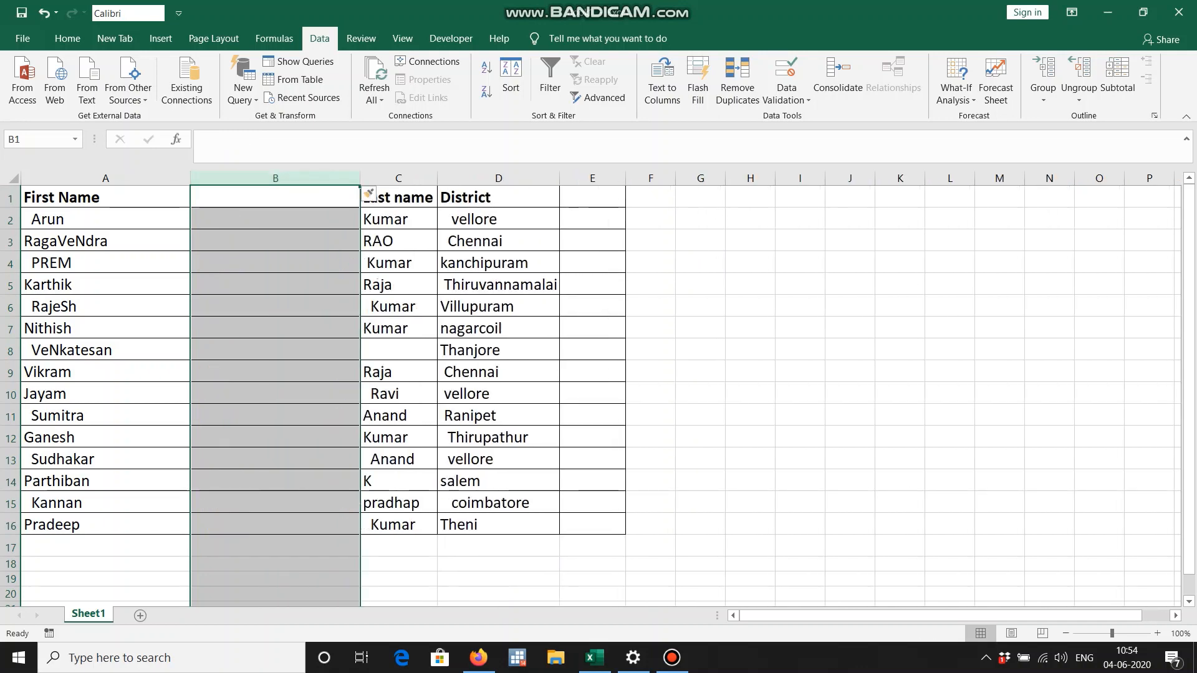
pyautogui.click(275, 218)
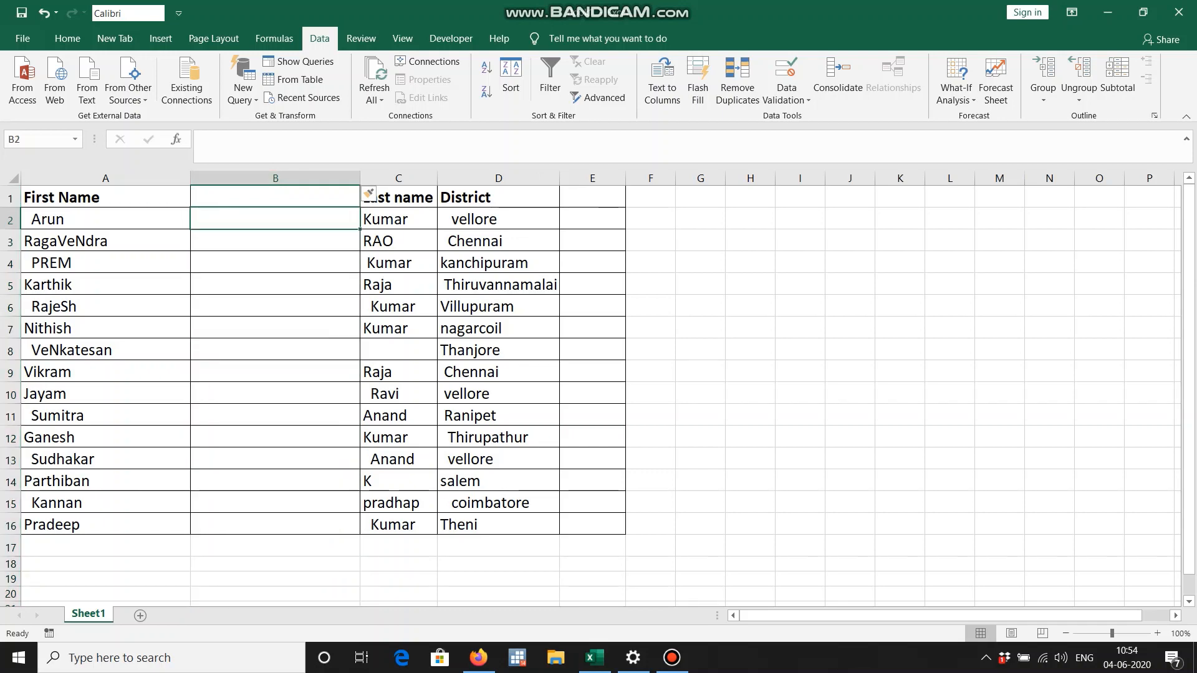
pyautogui.write('=')
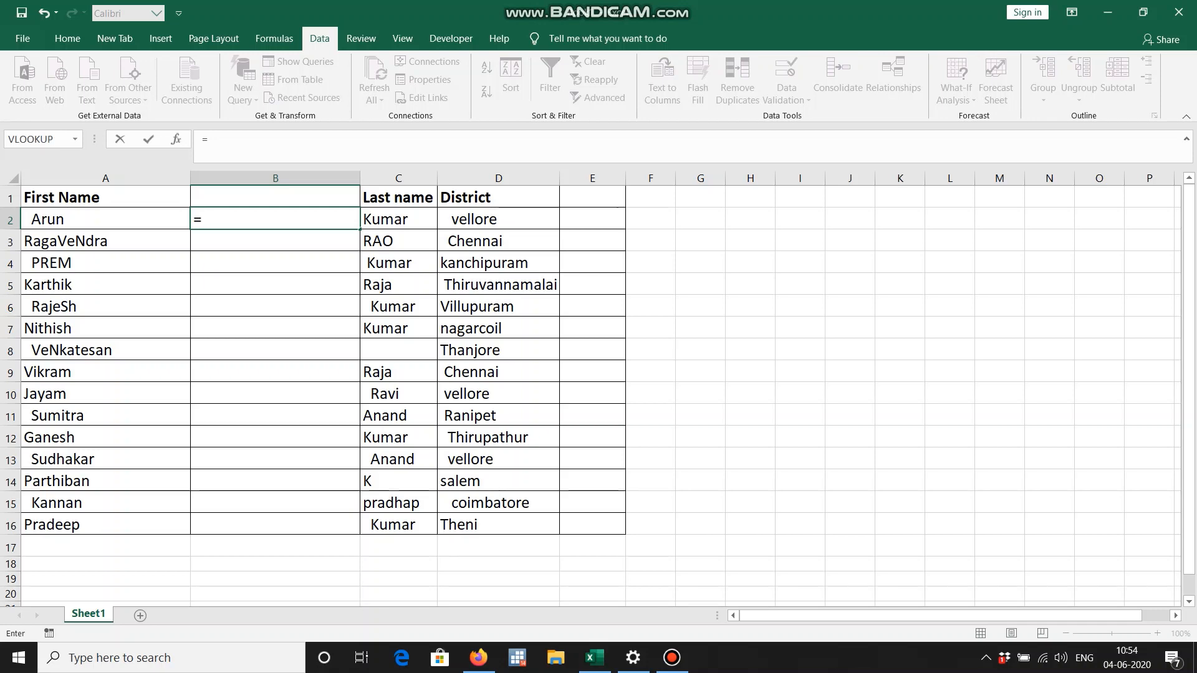
pyautogui.write('TRIM')
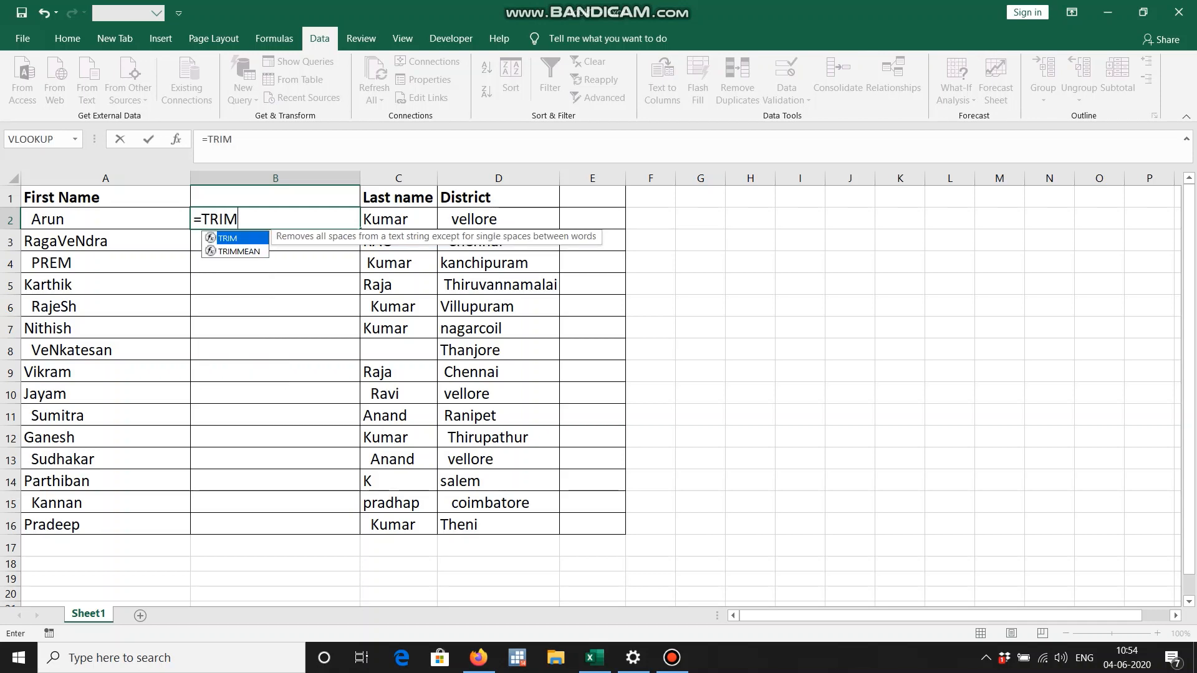
pyautogui.write('(')
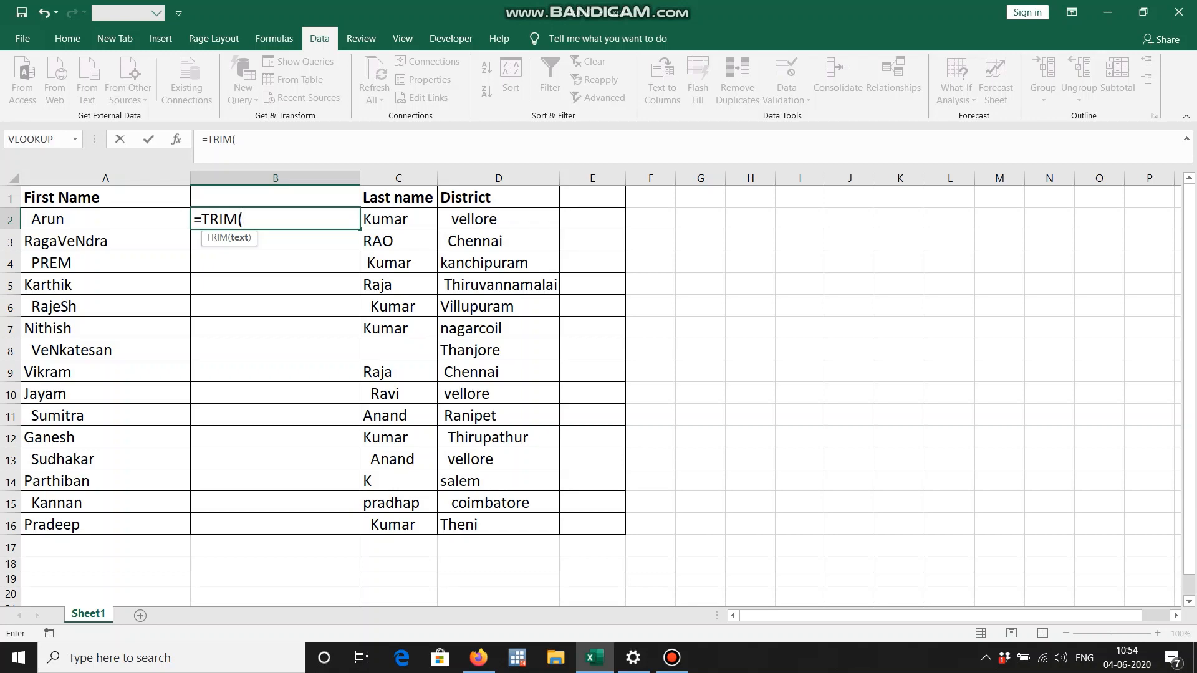
pyautogui.press('Left')
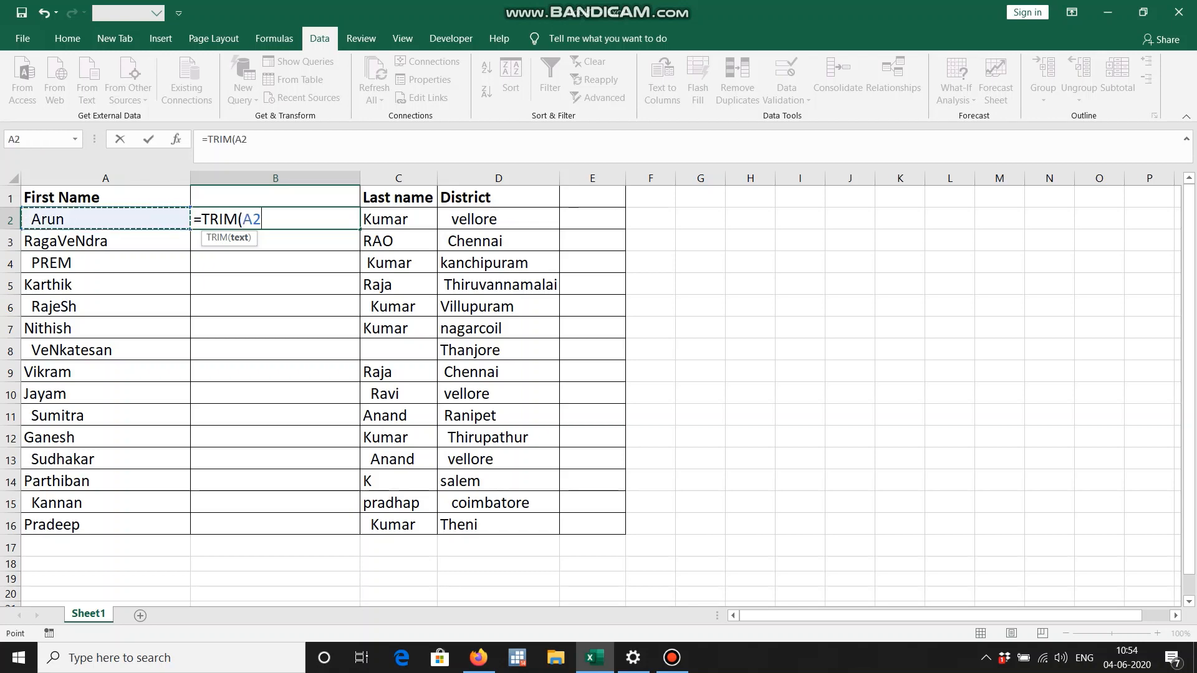
pyautogui.write(')')
pyautogui.press('Return')
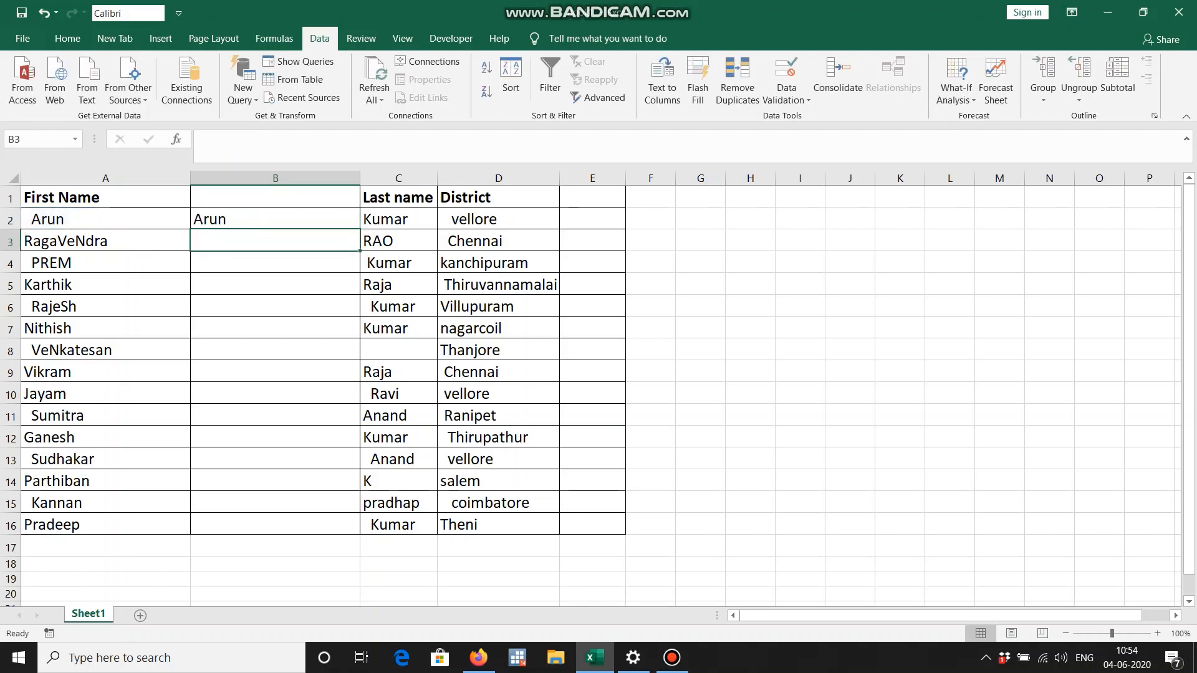
pyautogui.press('Up')
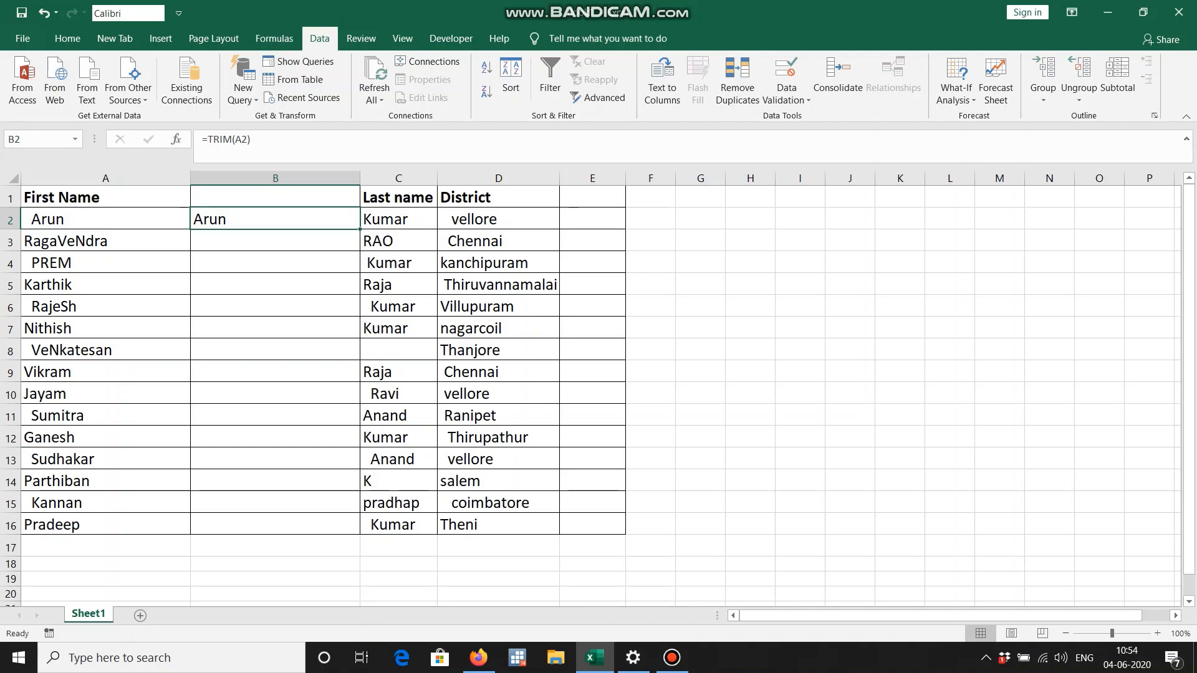
pyautogui.doubleClick(360, 229)
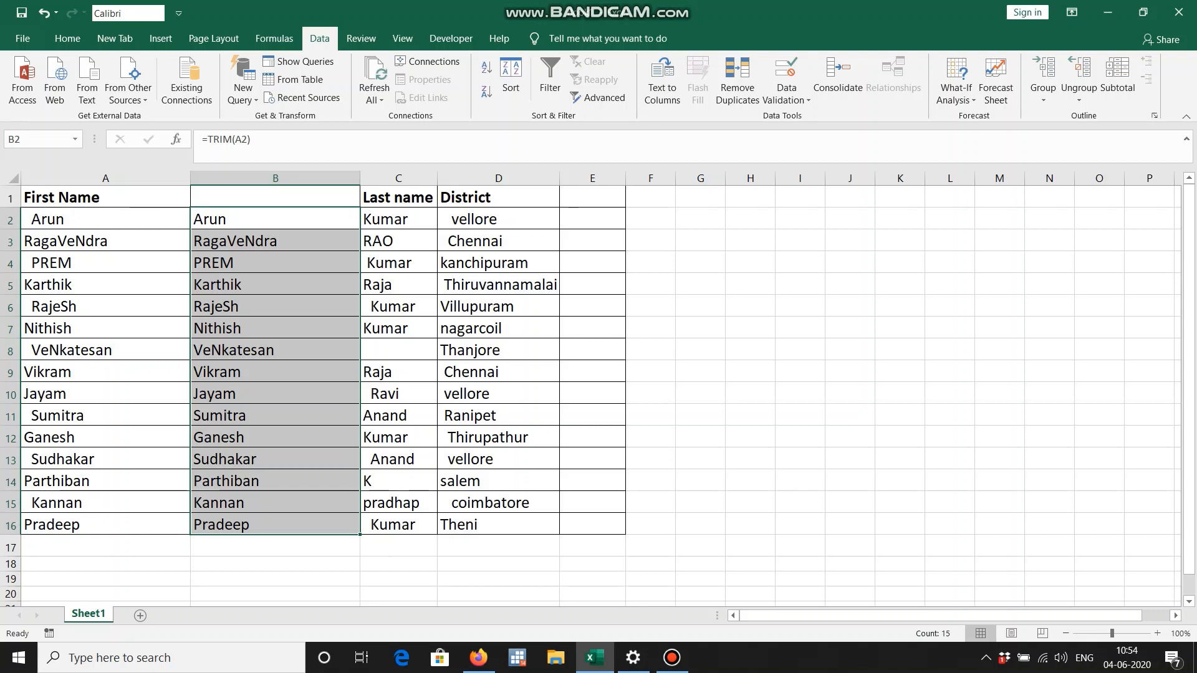
# Paste trimmed first names as values over A2:A16, delete column B, and insert a column before District.
pyautogui.hotkey('ctrl', 'c')
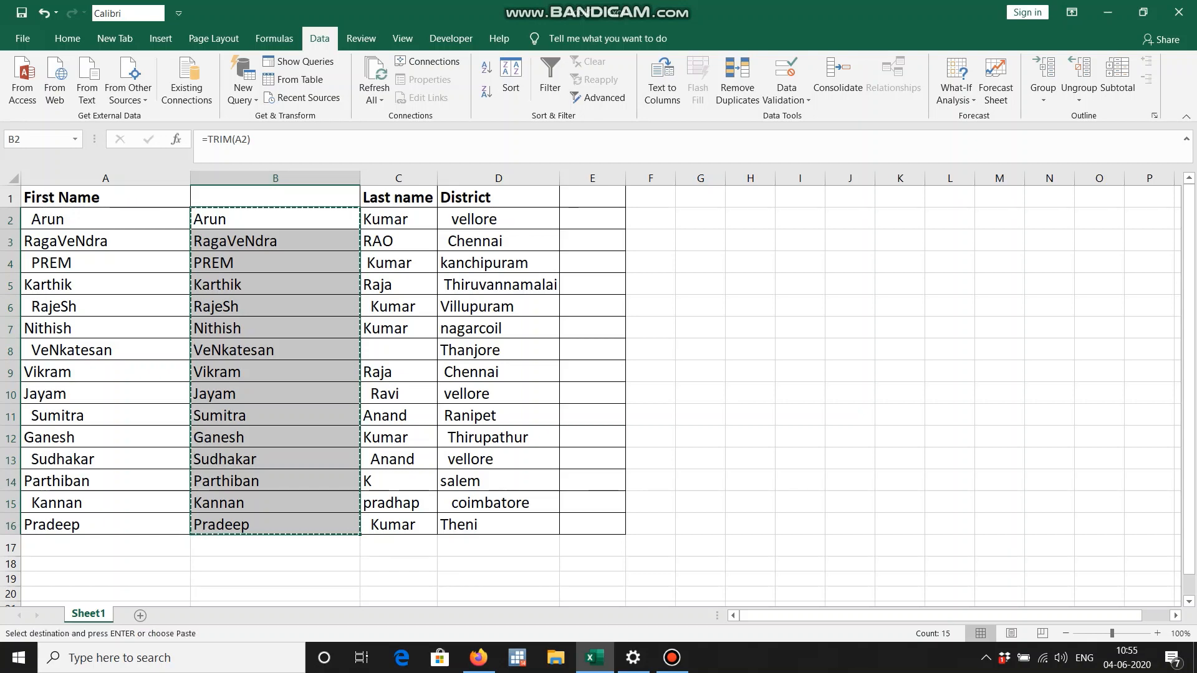
pyautogui.click(110, 219)
pyautogui.rightClick(111, 220)
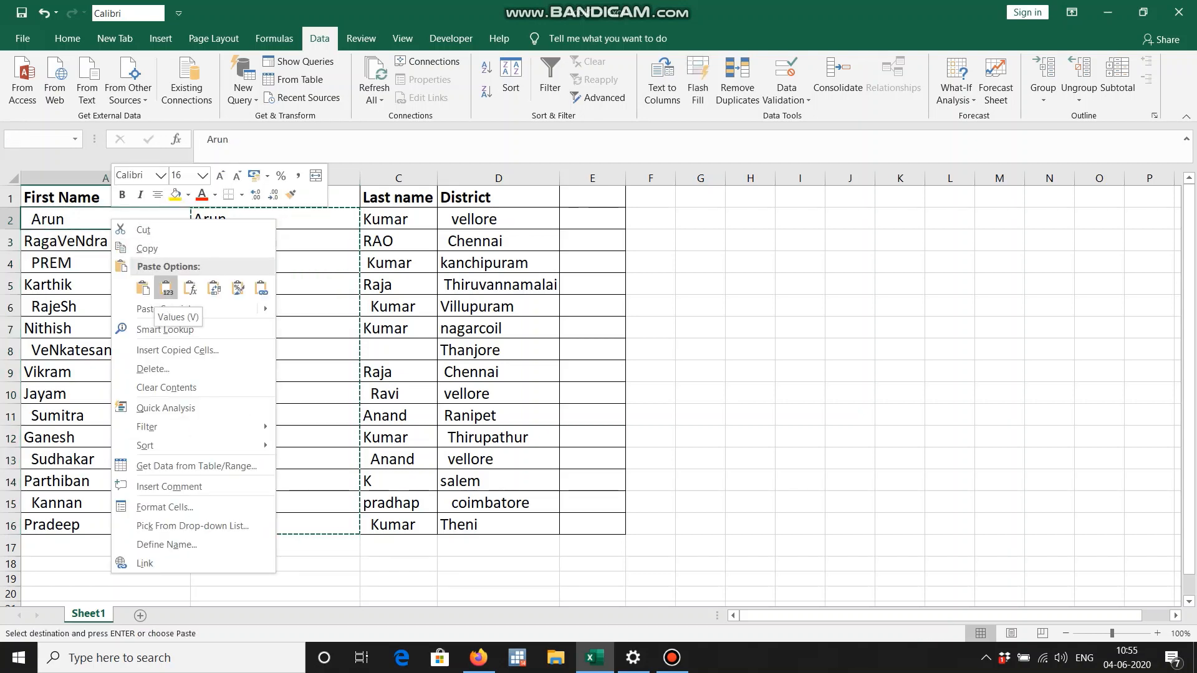
pyautogui.click(165, 288)
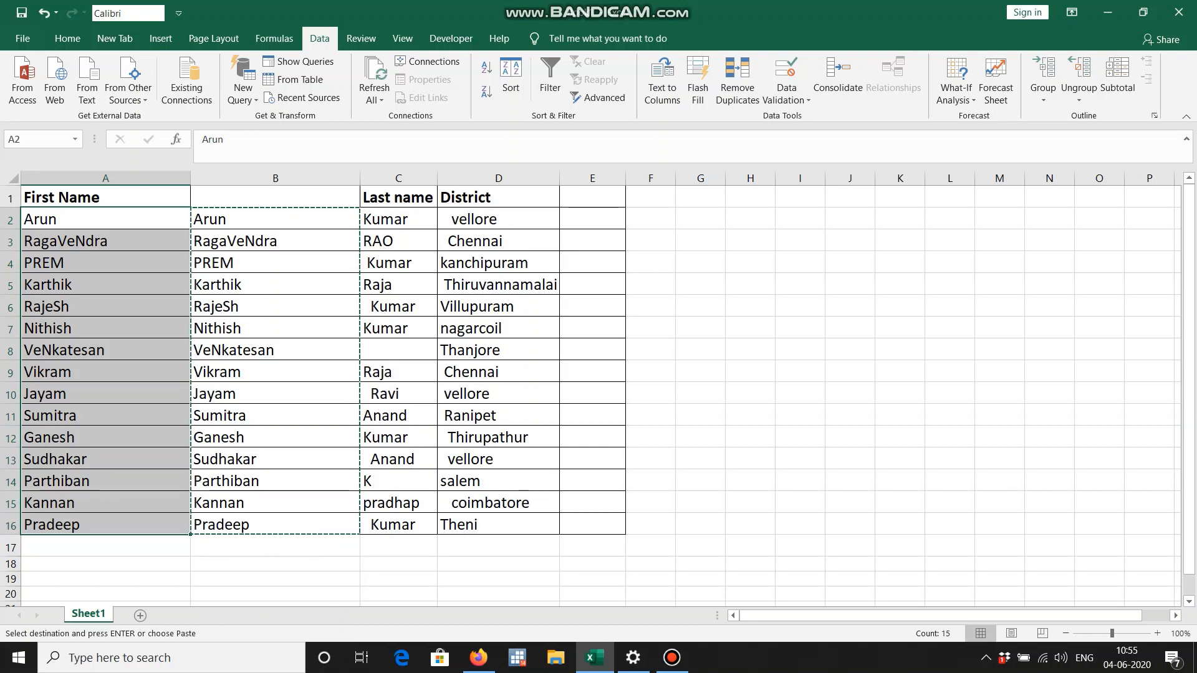
pyautogui.rightClick(230, 179)
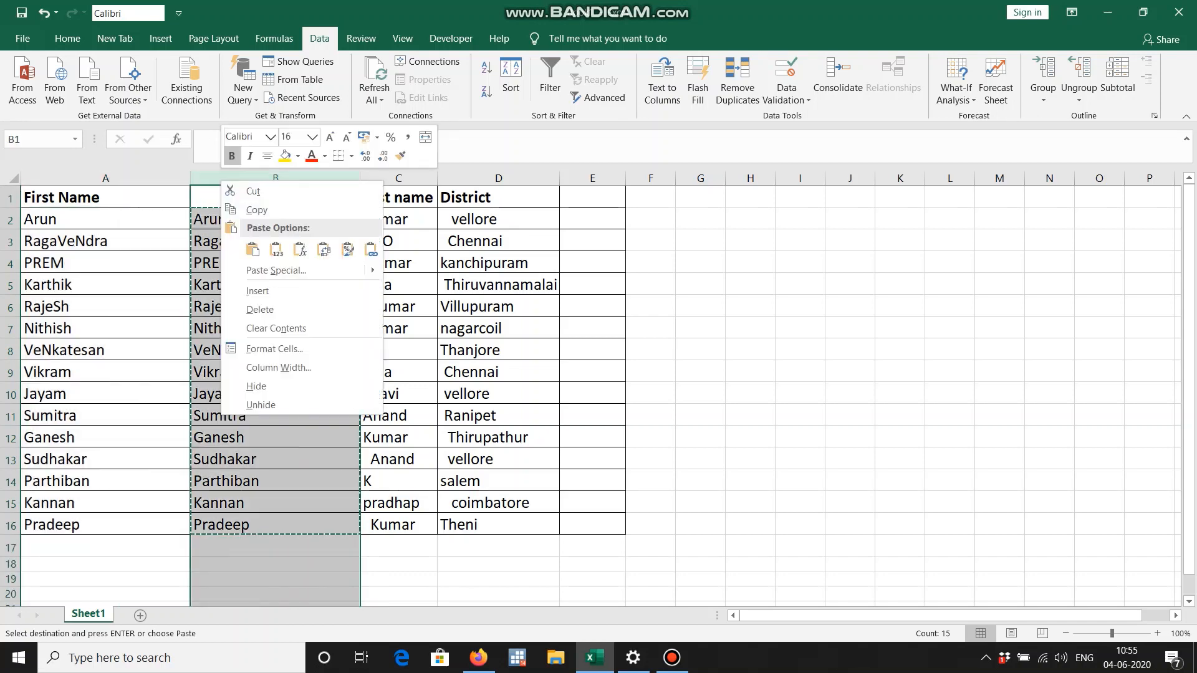
pyautogui.click(259, 307)
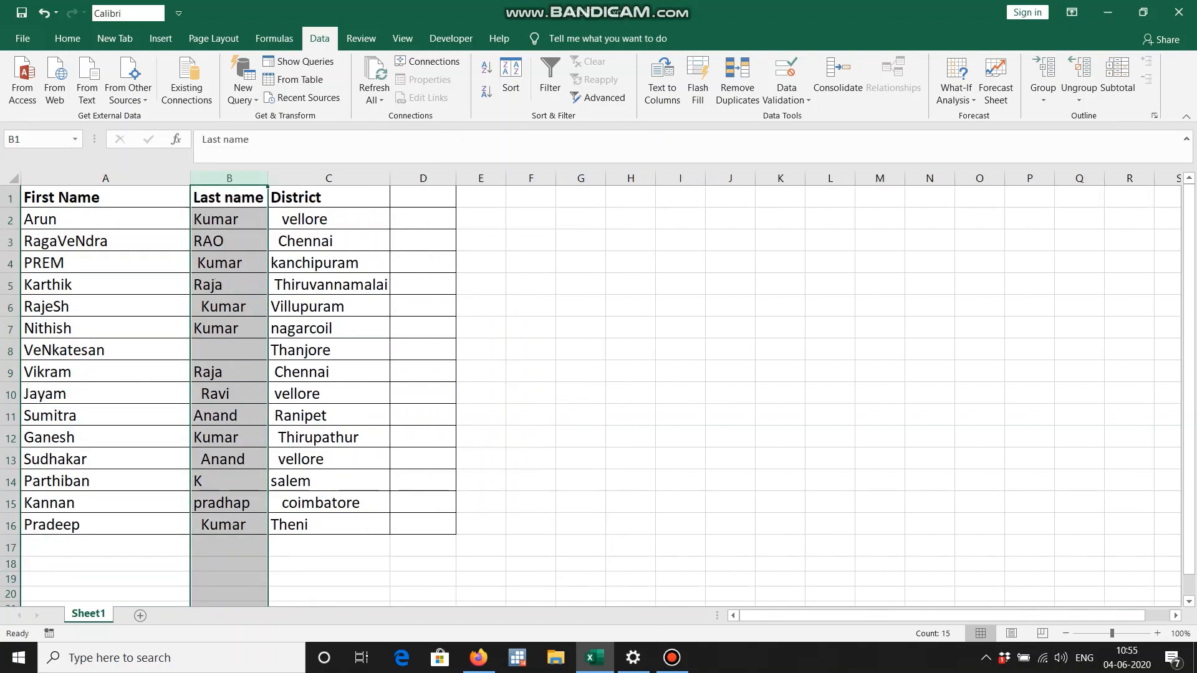
pyautogui.click(328, 179)
pyautogui.hotkey('ctrl', 'shift', '+')
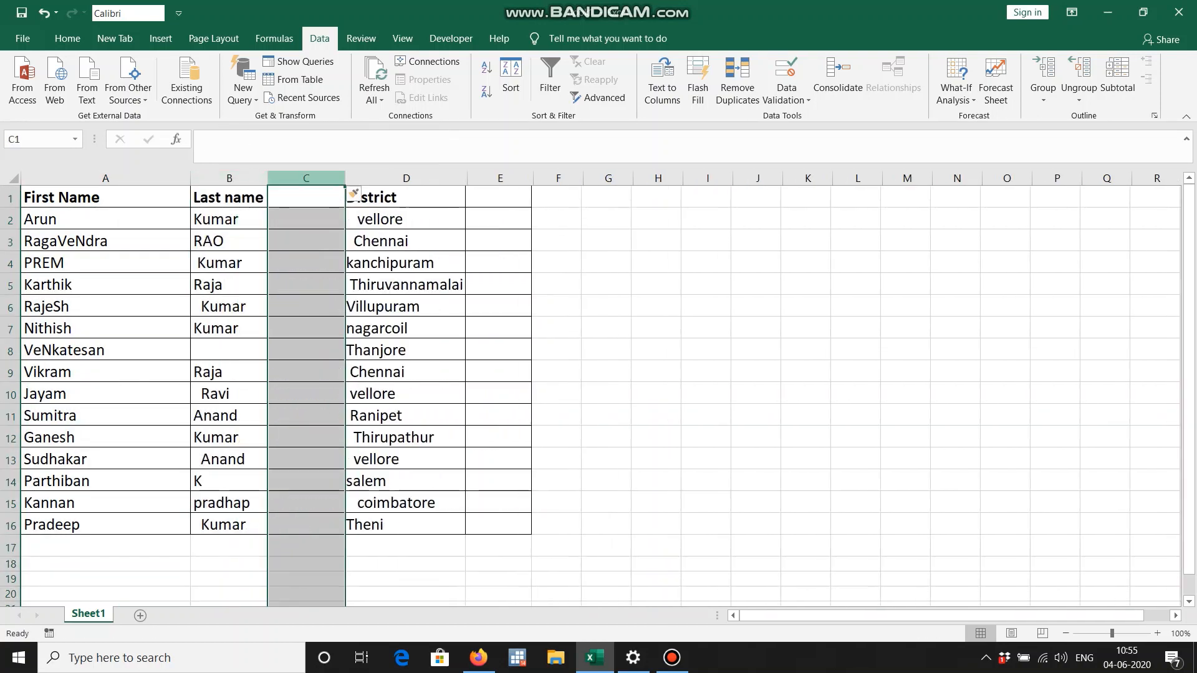
# Enter =TRIM(B2) in C2 and fill it down to row 16.
pyautogui.click(306, 218)
pyautogui.write('=trim')
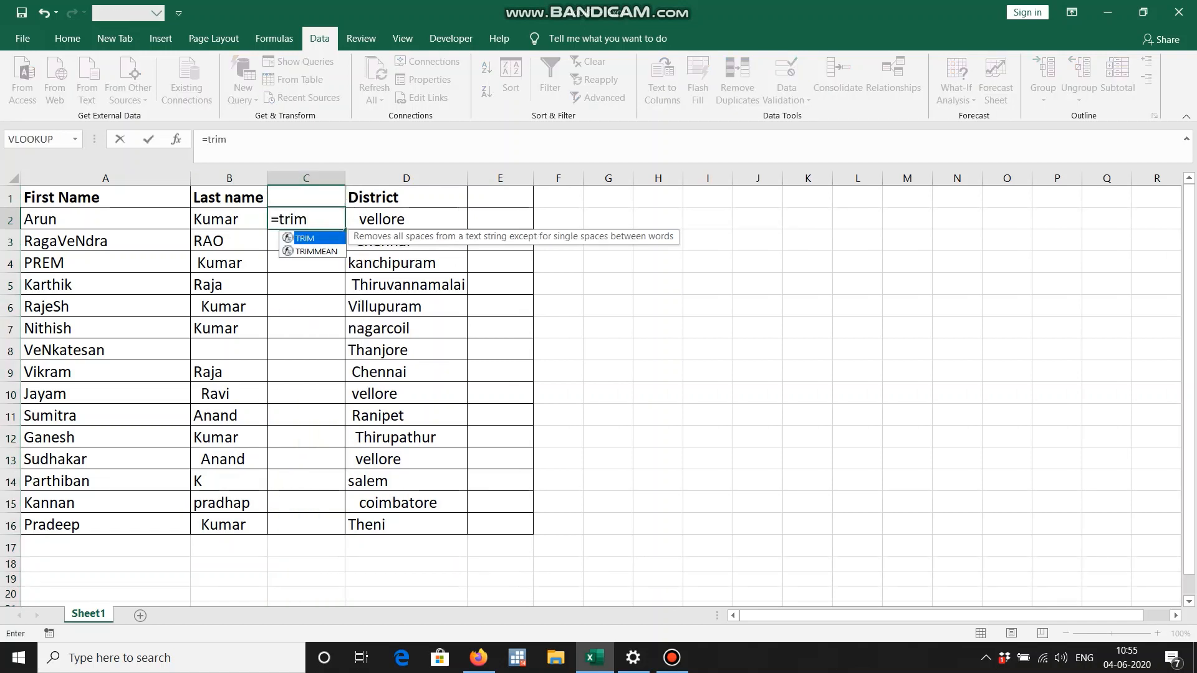
pyautogui.press('Tab')
pyautogui.press('Left')
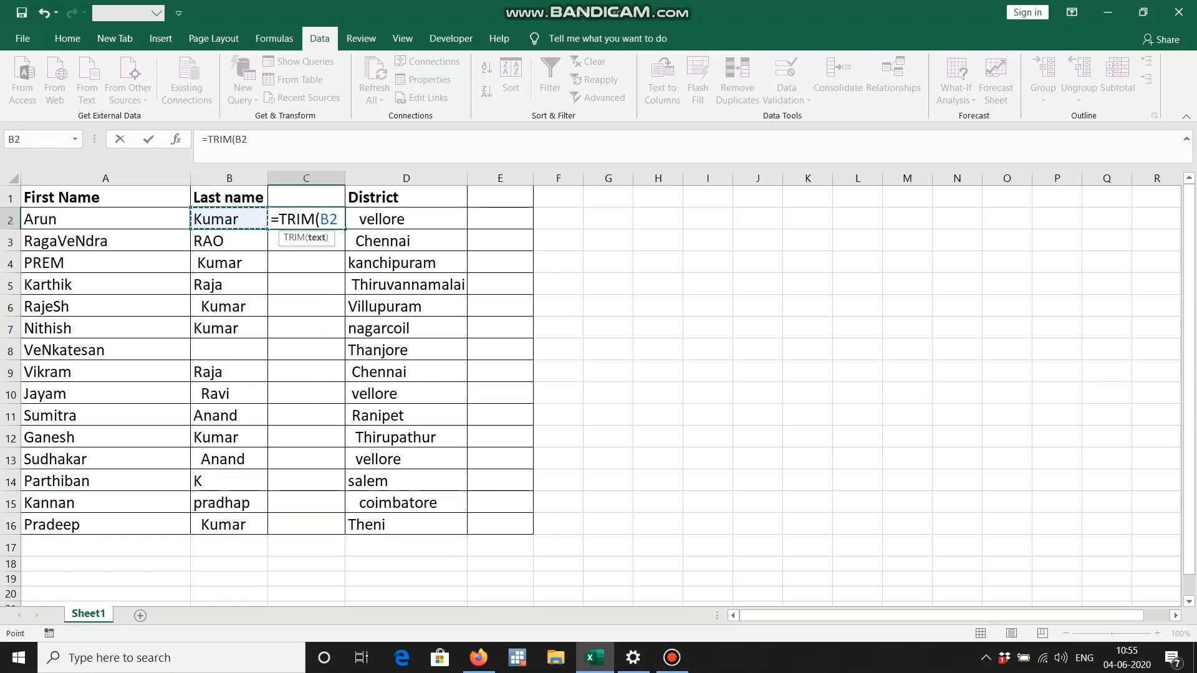
pyautogui.write(')')
pyautogui.press('Return')
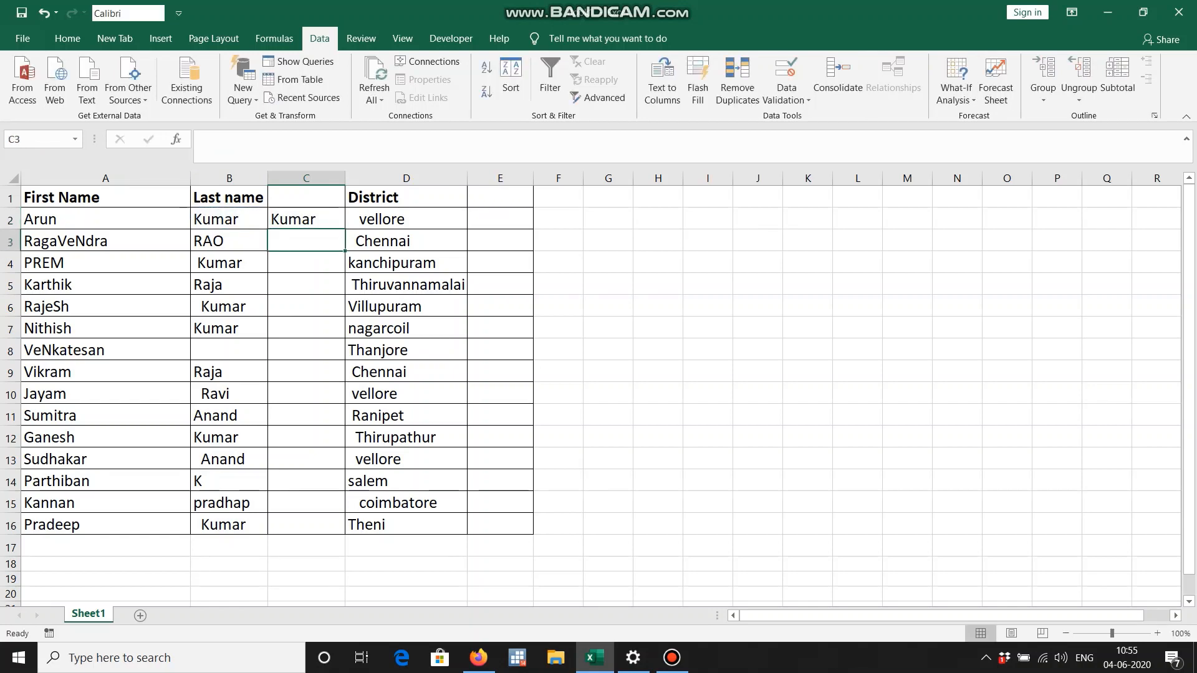
pyautogui.press('Up')
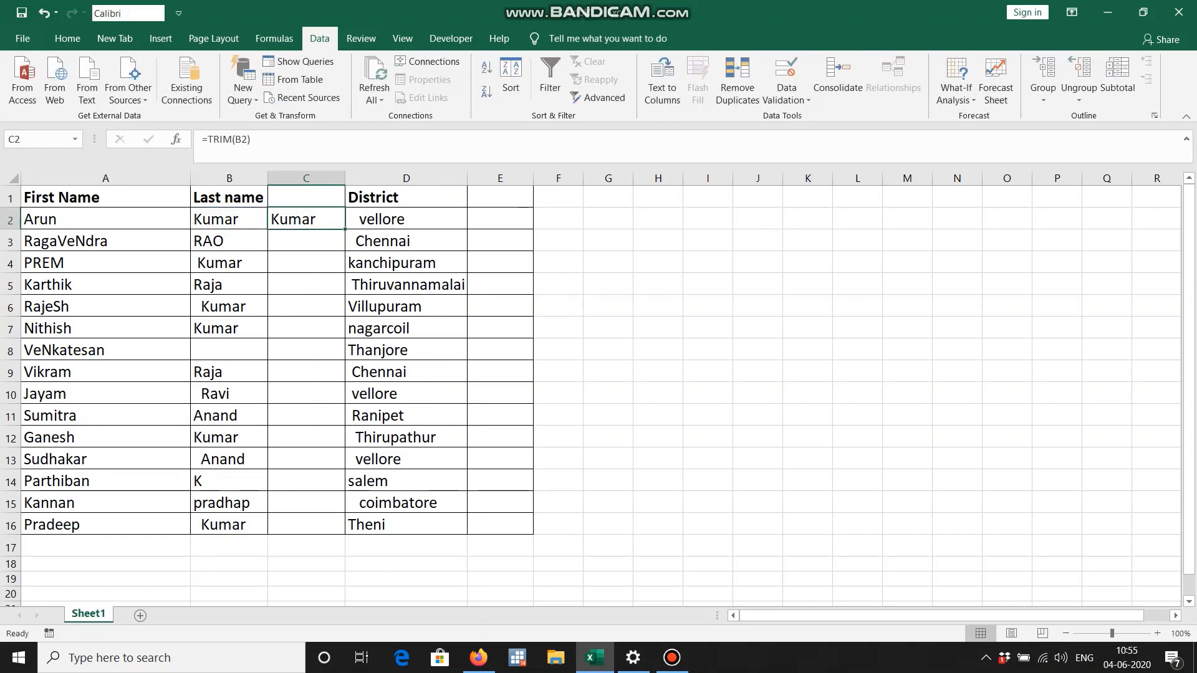
pyautogui.doubleClick(345, 229)
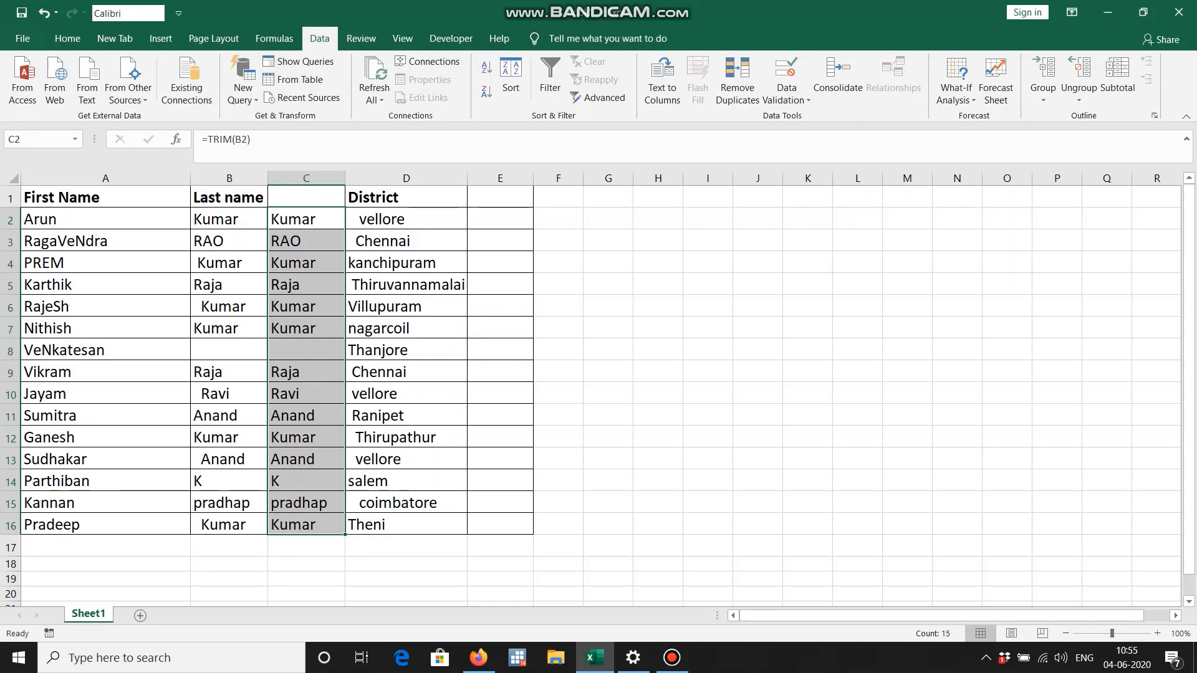
# Paste the trimmed last names as values over B2:B16 and delete helper column C.
pyautogui.hotkey('ctrl', 'c')
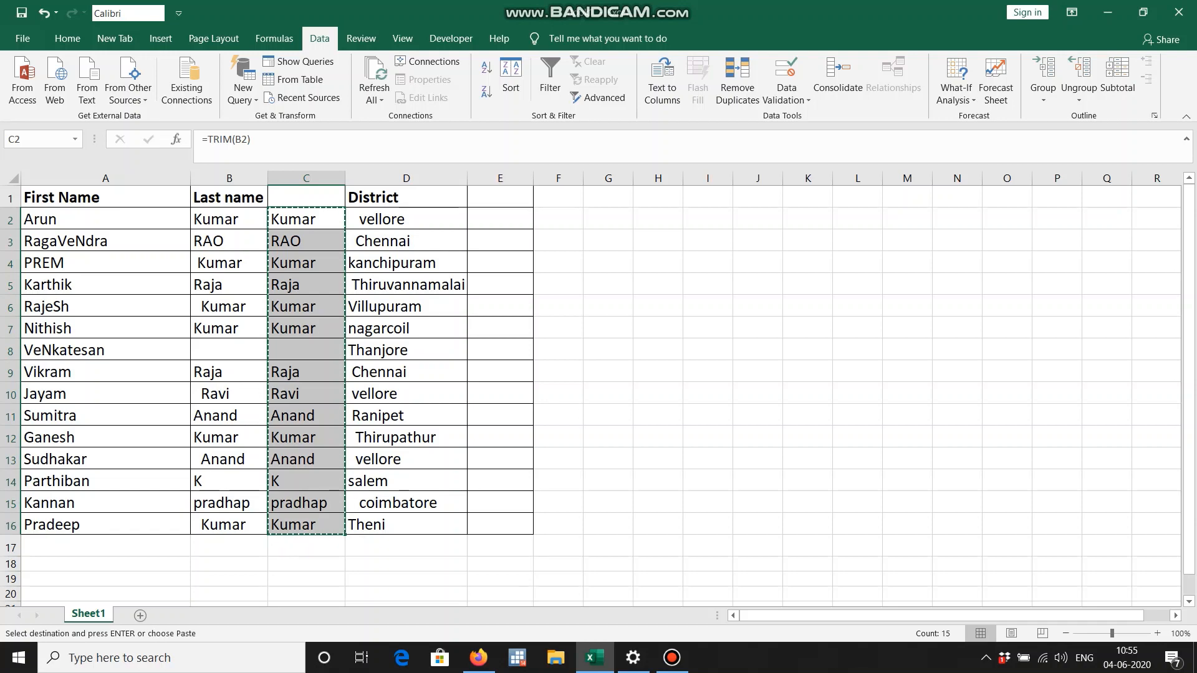
pyautogui.rightClick(227, 219)
pyautogui.click(281, 287)
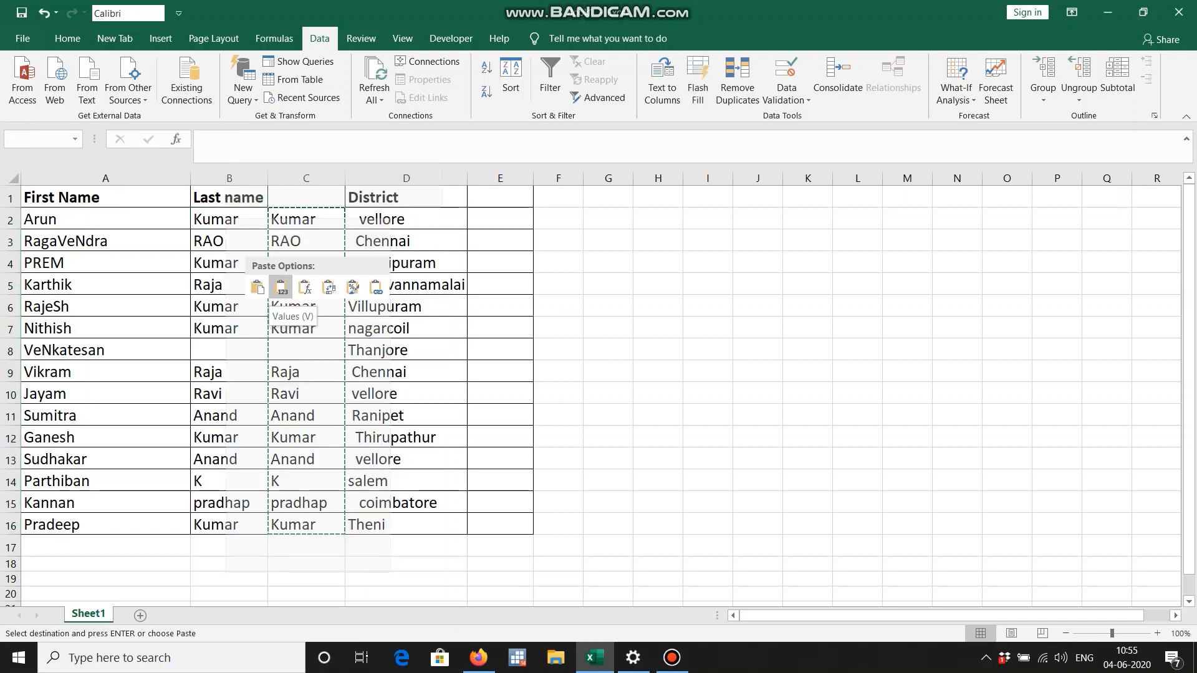
pyautogui.click(306, 178)
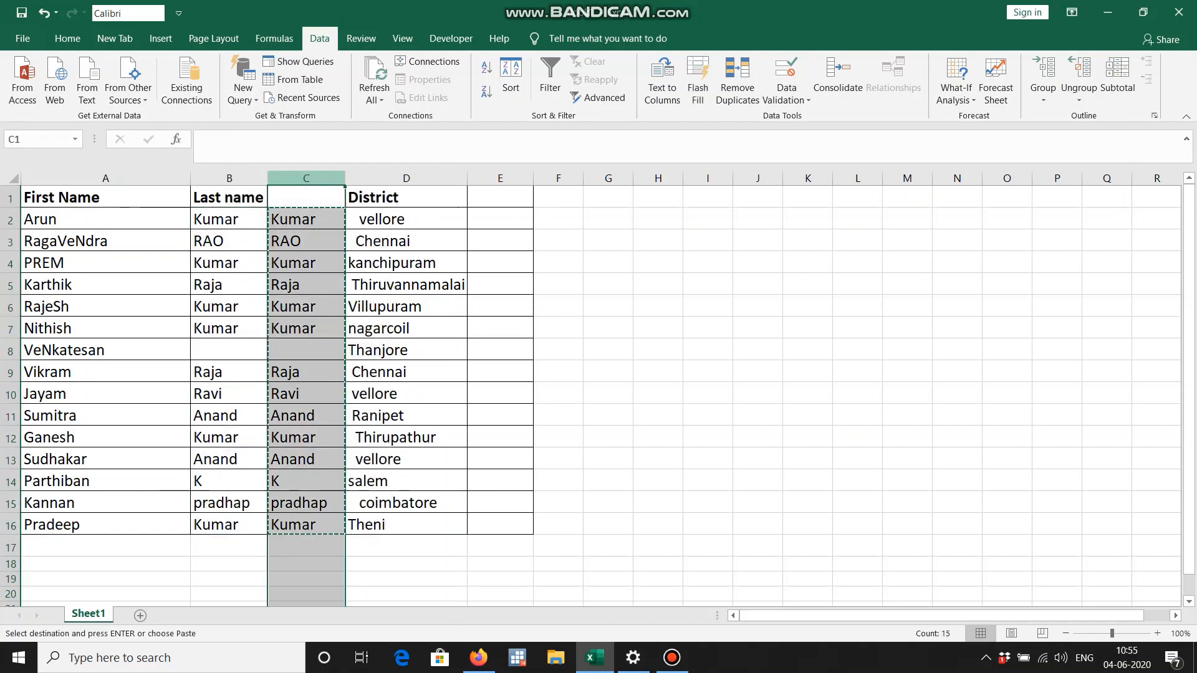
pyautogui.rightClick(315, 179)
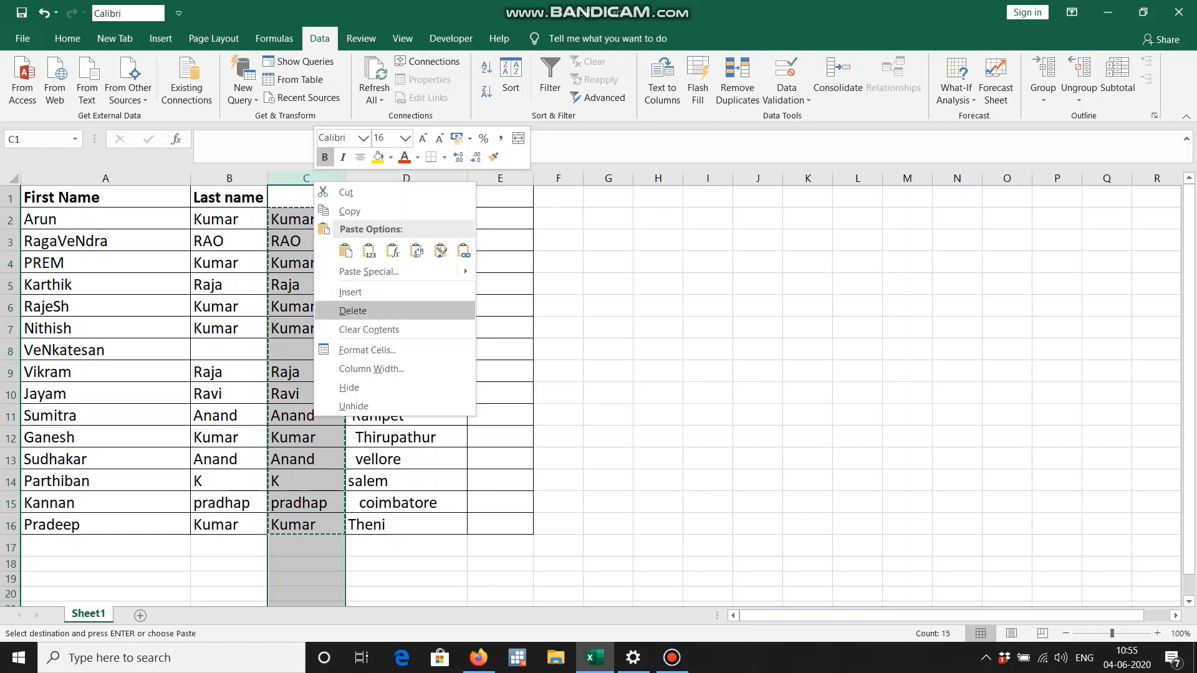
pyautogui.click(349, 310)
pyautogui.click(423, 220)
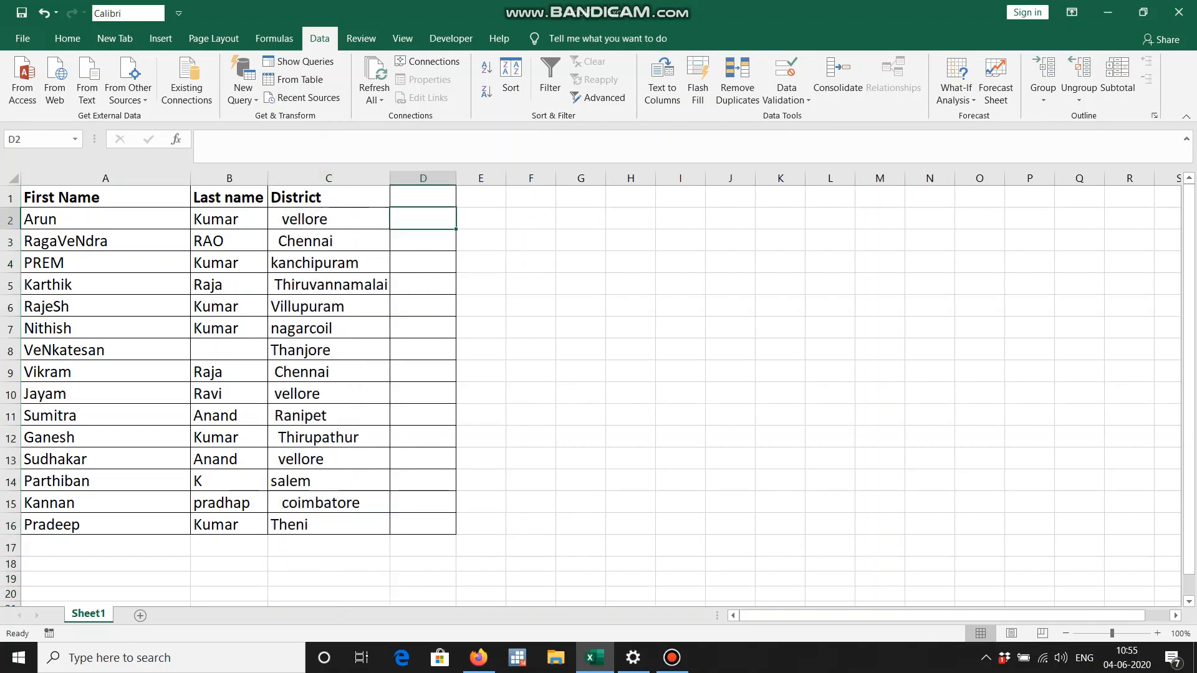
# Fill =TRIM(C2) down D2:D16, paste the results as values over the districts, and delete column D.
pyautogui.write('=Trim')
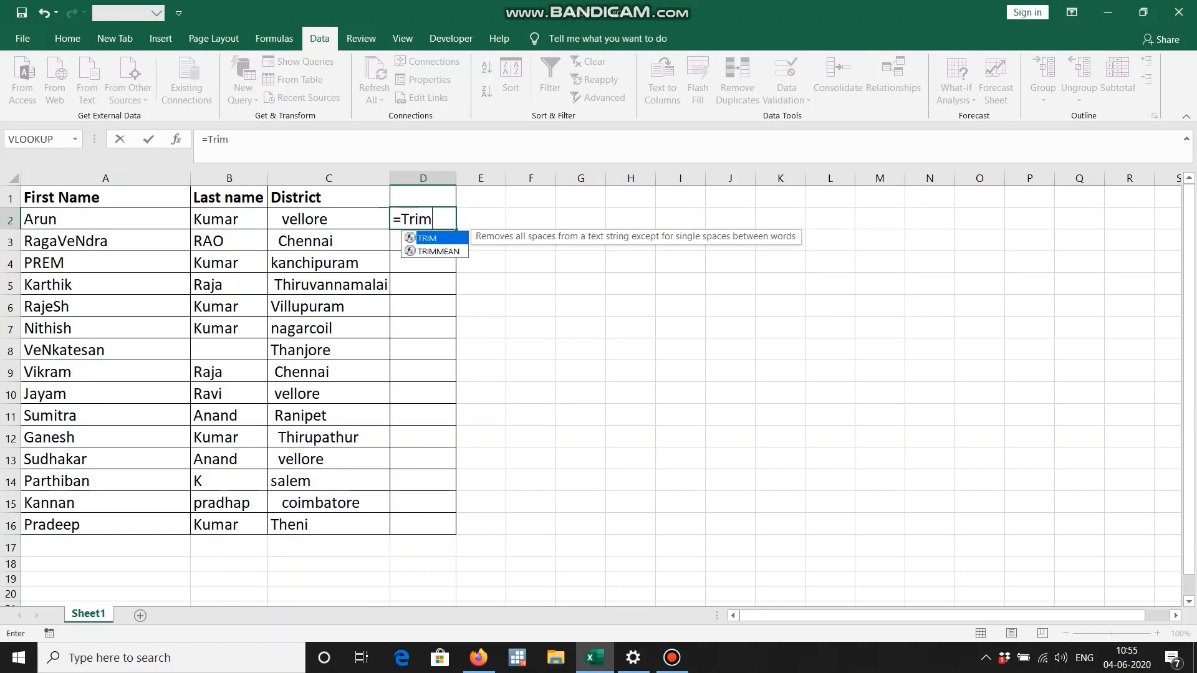
pyautogui.press('Tab')
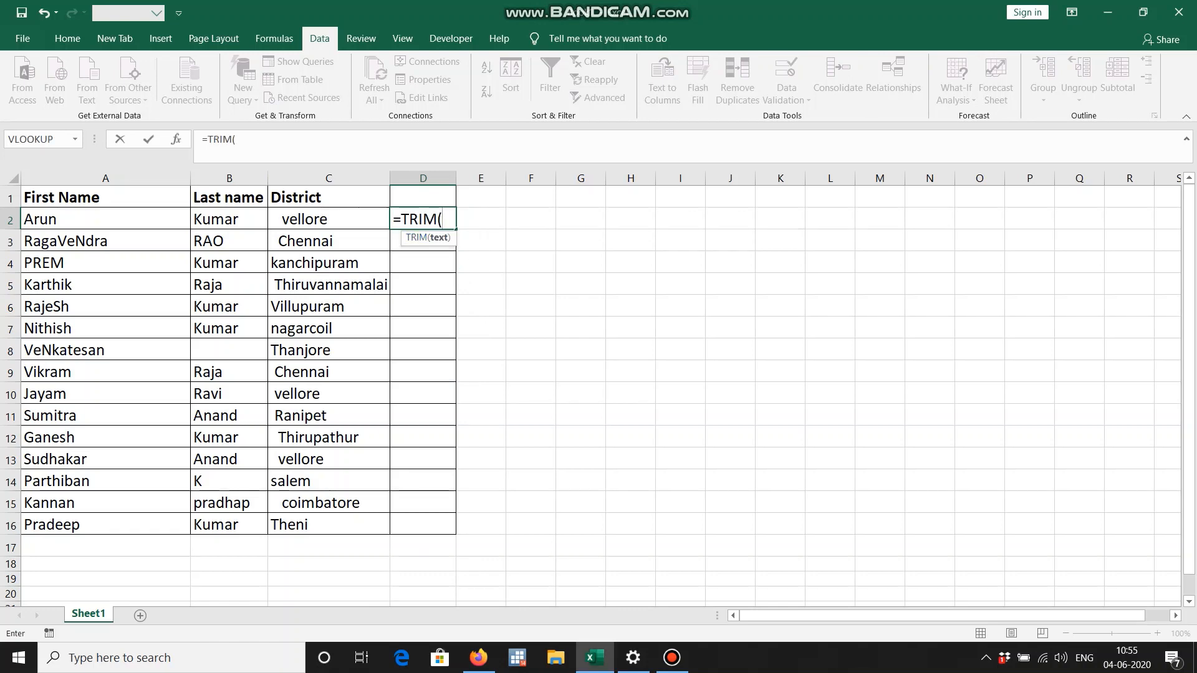
pyautogui.press('Left')
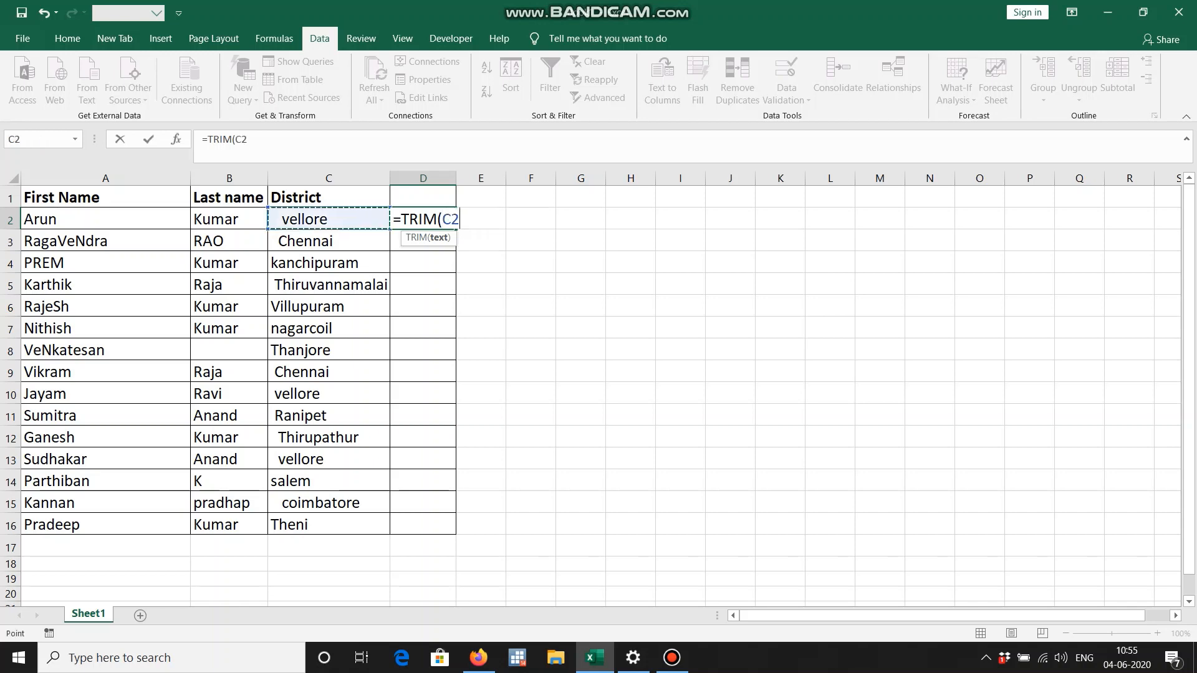
pyautogui.write(')')
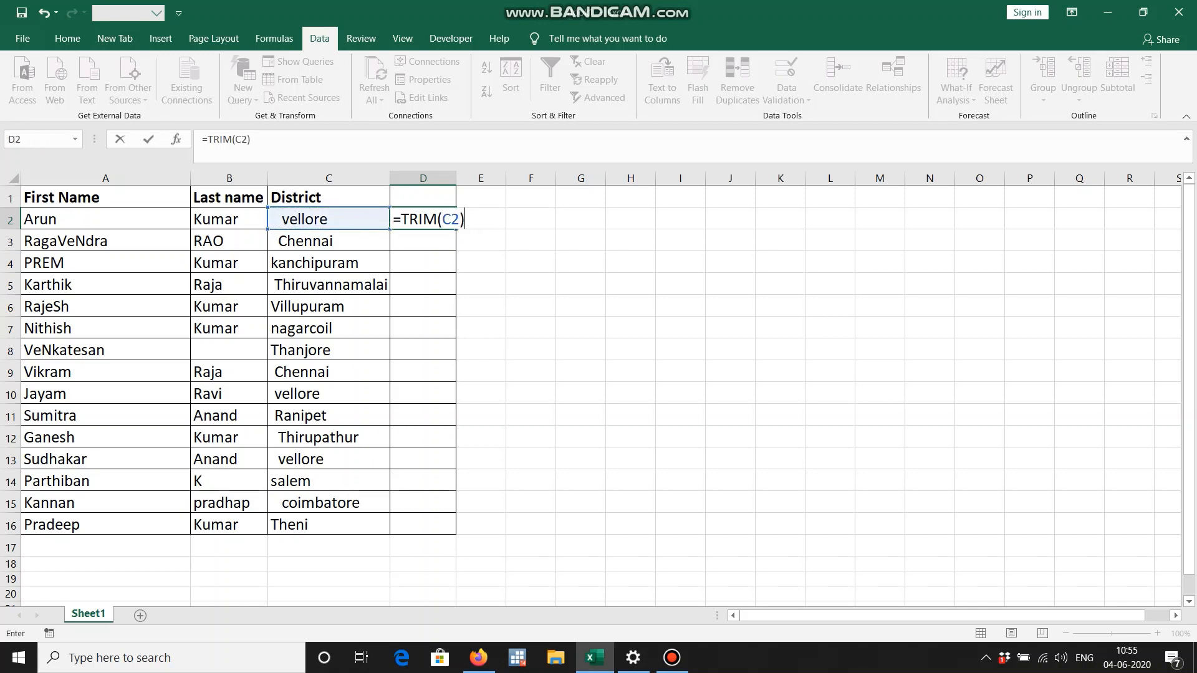
pyautogui.press('Return')
pyautogui.press('Up')
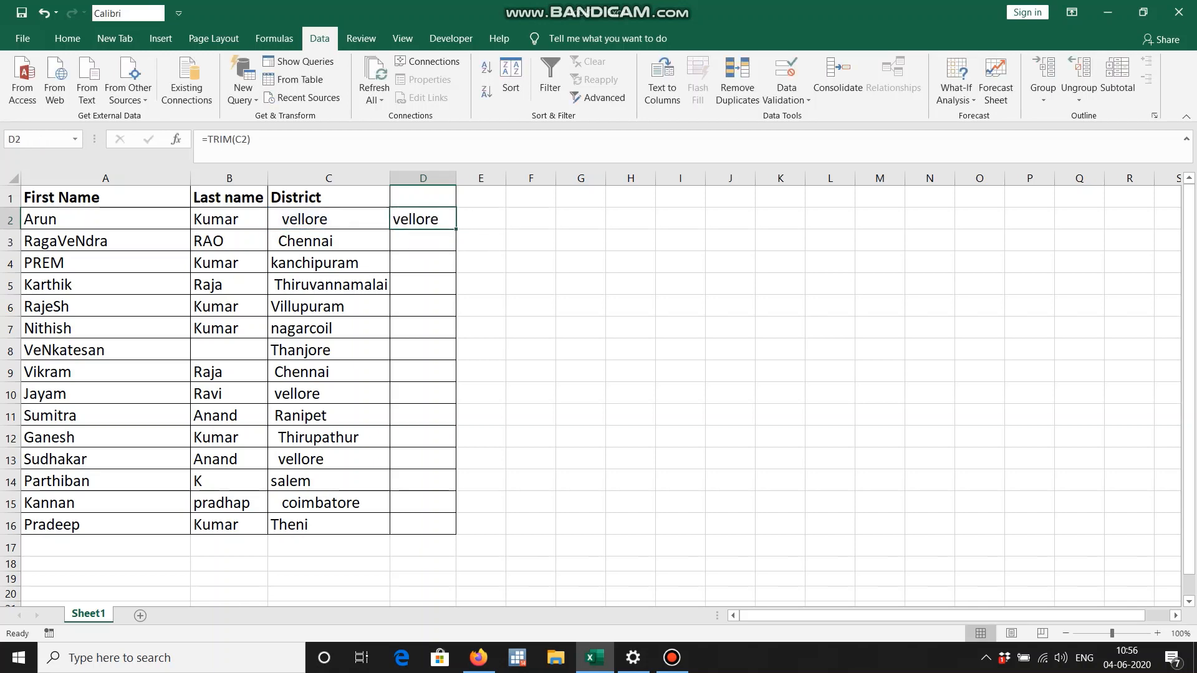
pyautogui.doubleClick(455, 229)
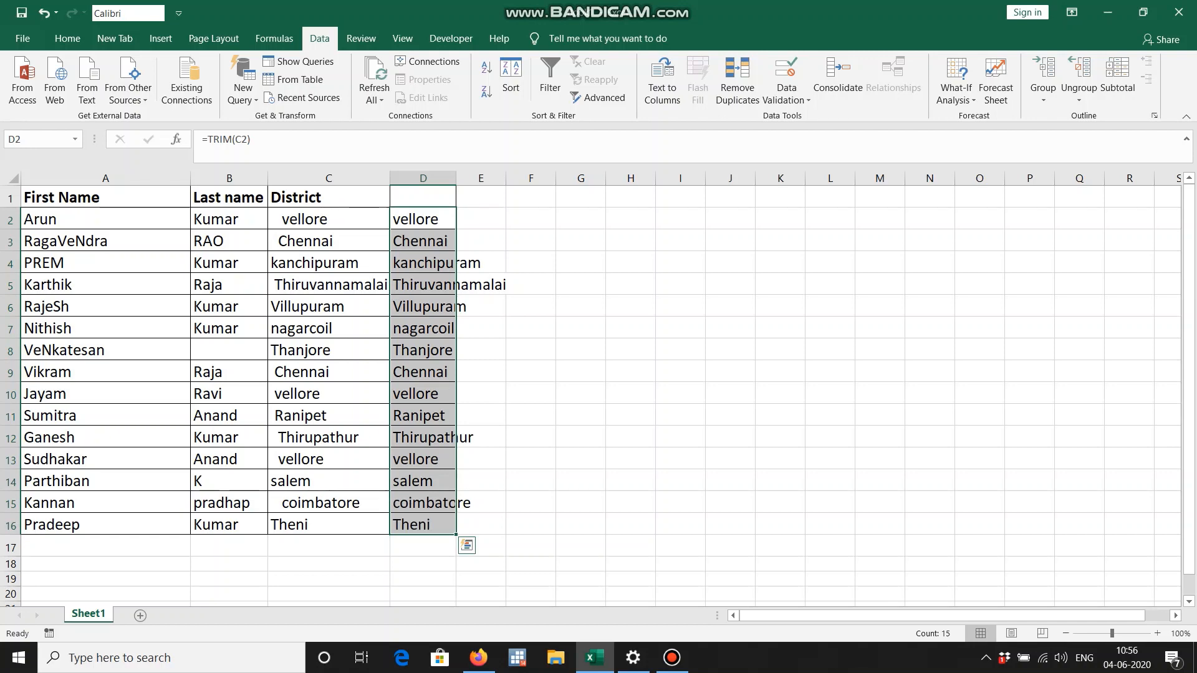
pyautogui.hotkey('ctrl', 'c')
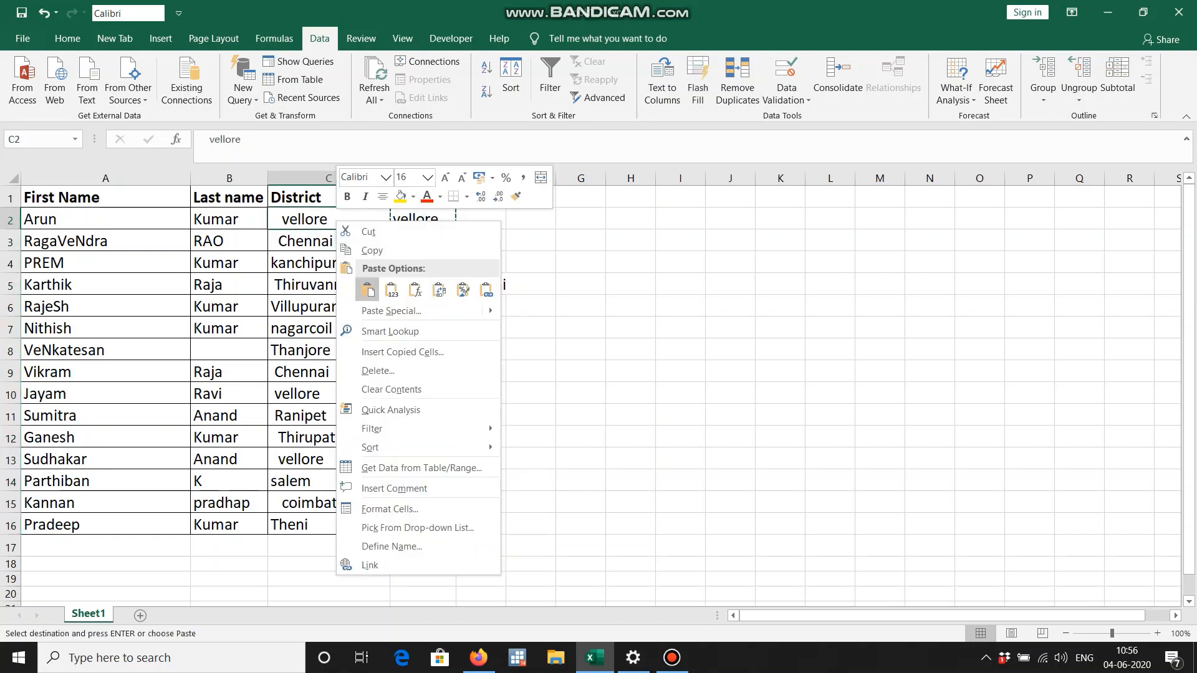
pyautogui.click(391, 290)
pyautogui.rightClick(424, 178)
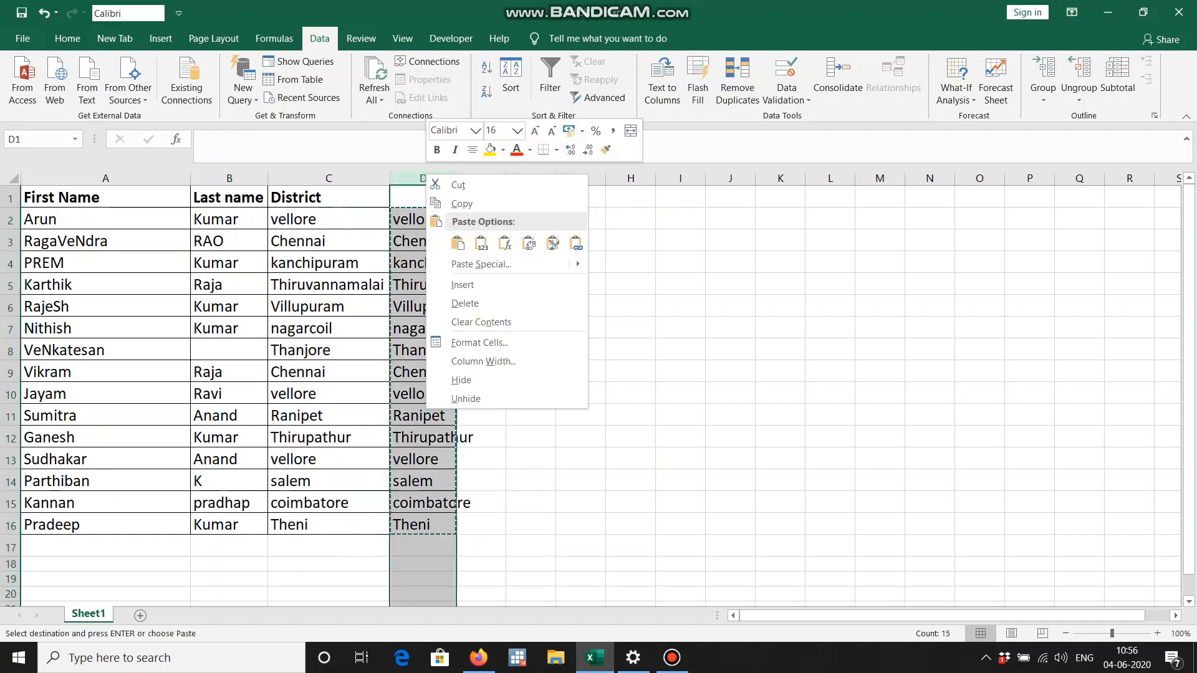
pyautogui.click(465, 303)
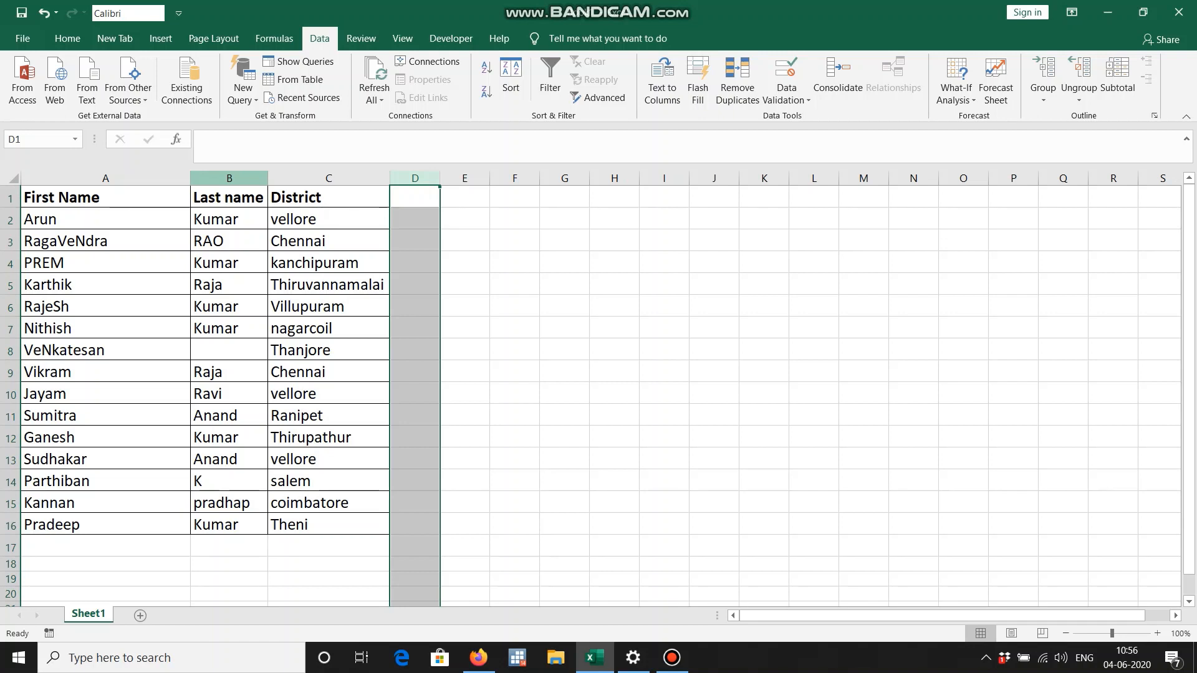
# Insert helper column B and fill =PROPER(A2) down to row 16.
pyautogui.click(230, 178)
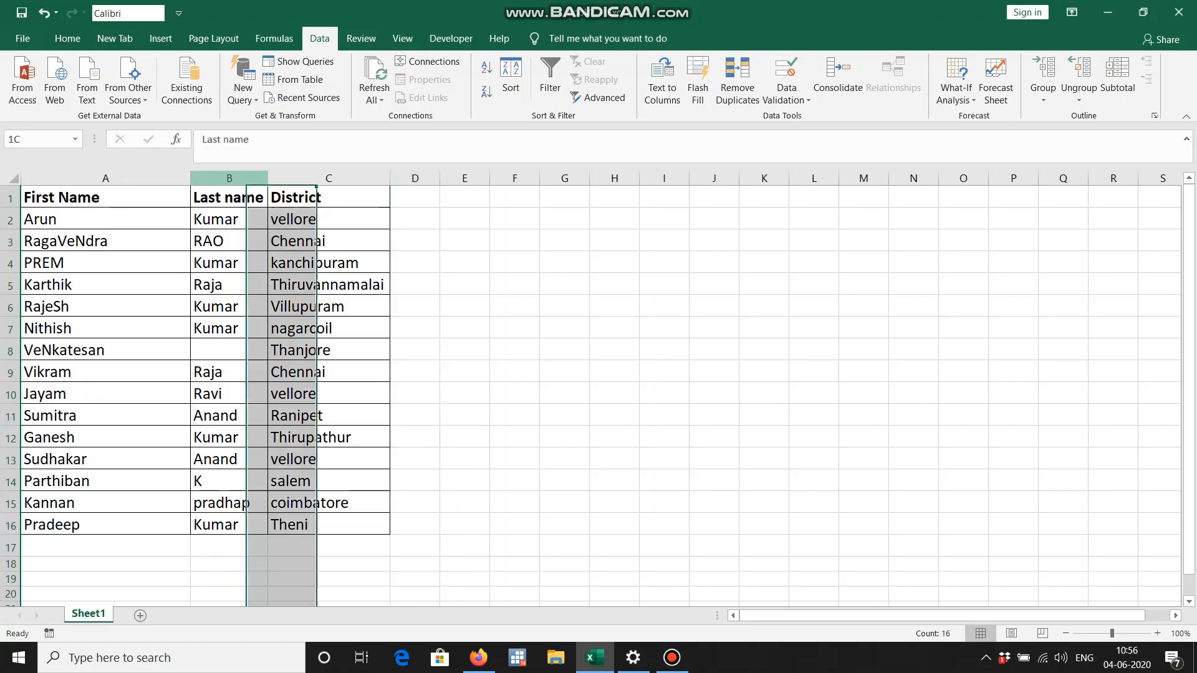
pyautogui.hotkey('ctrl', 'shift', '+')
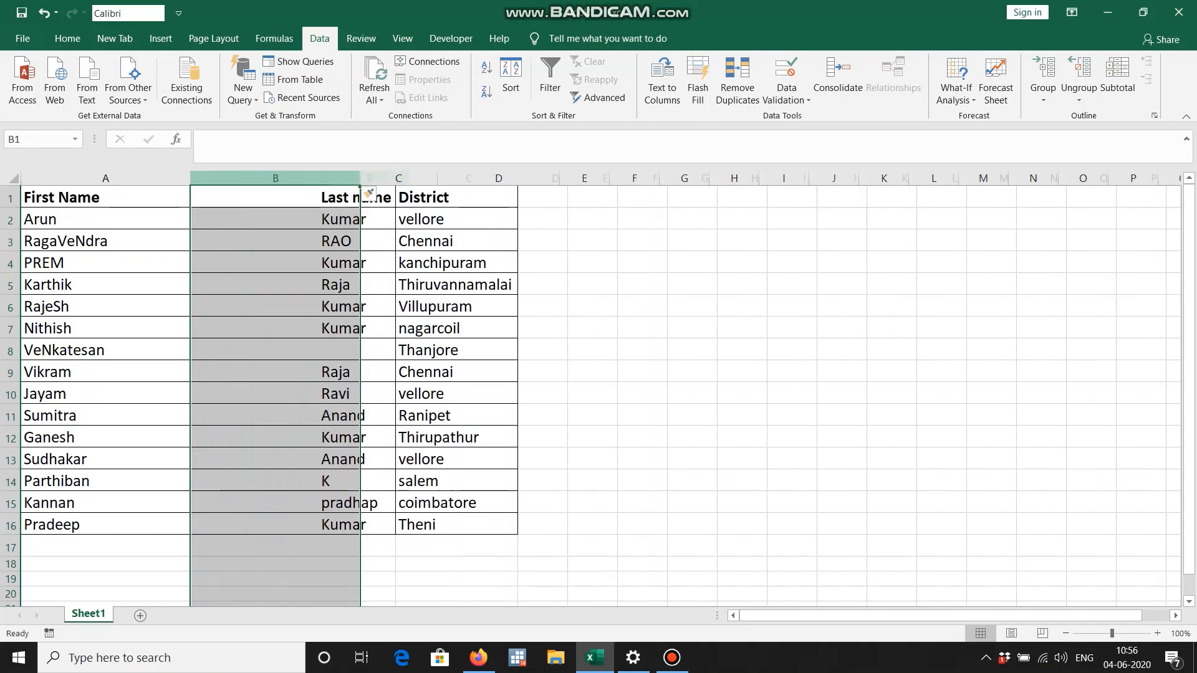
pyautogui.click(250, 219)
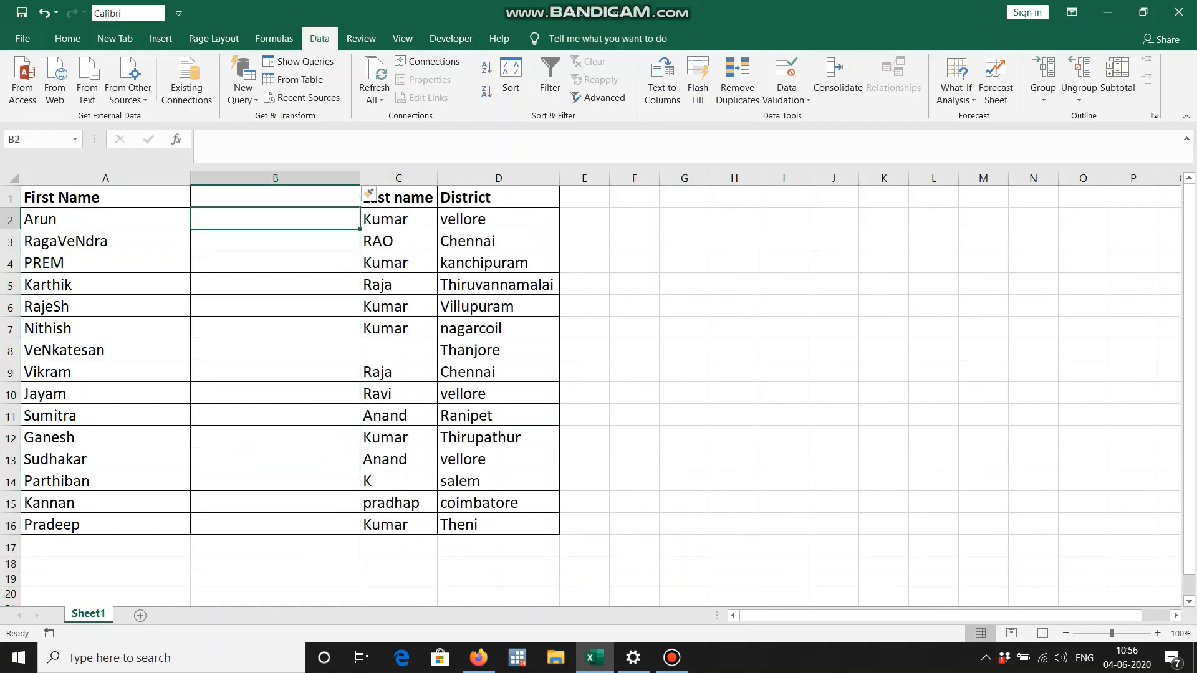
pyautogui.write('=PROPER')
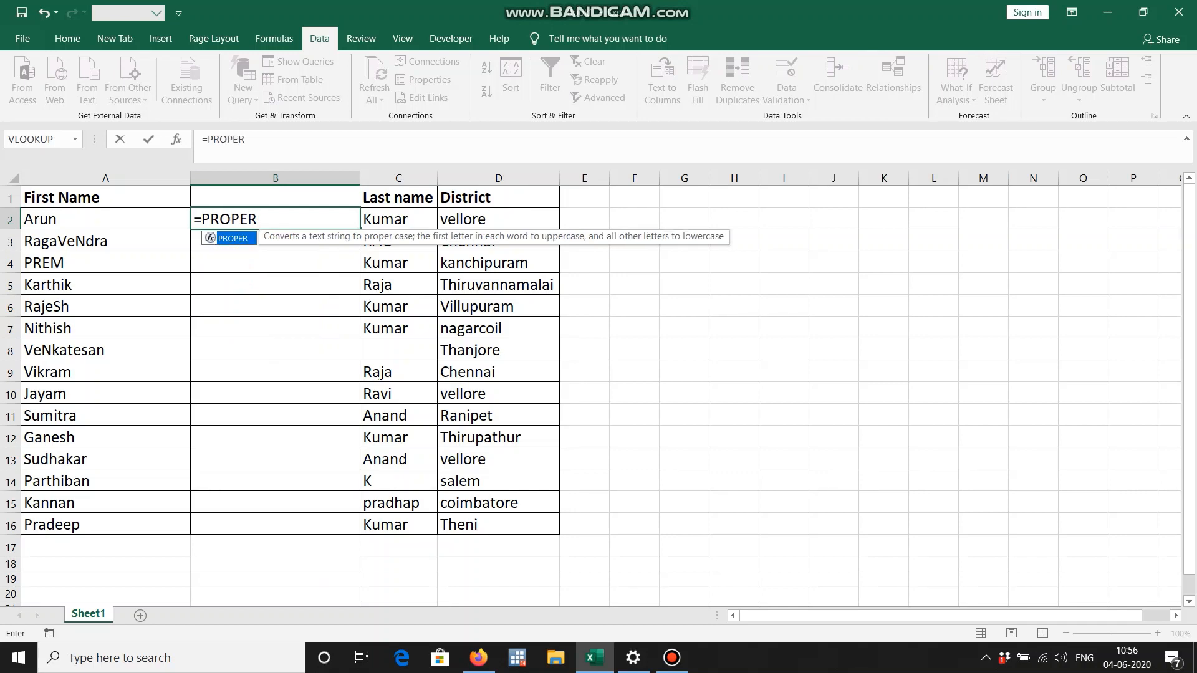
pyautogui.write('(')
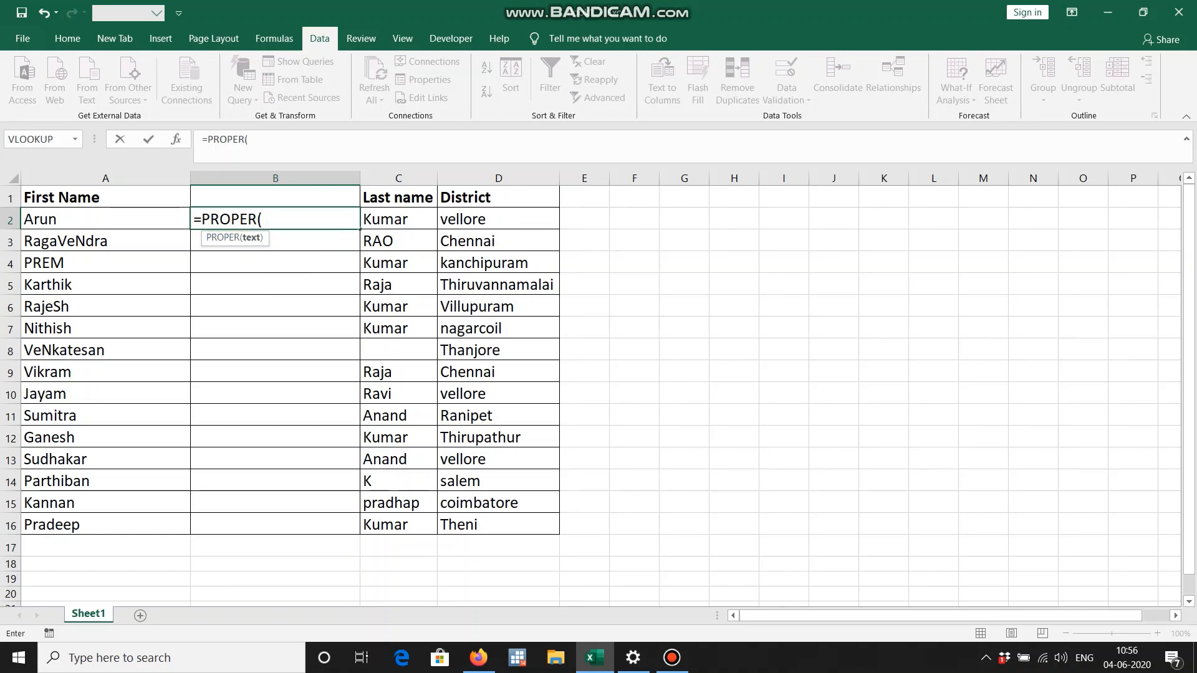
pyautogui.press('Left')
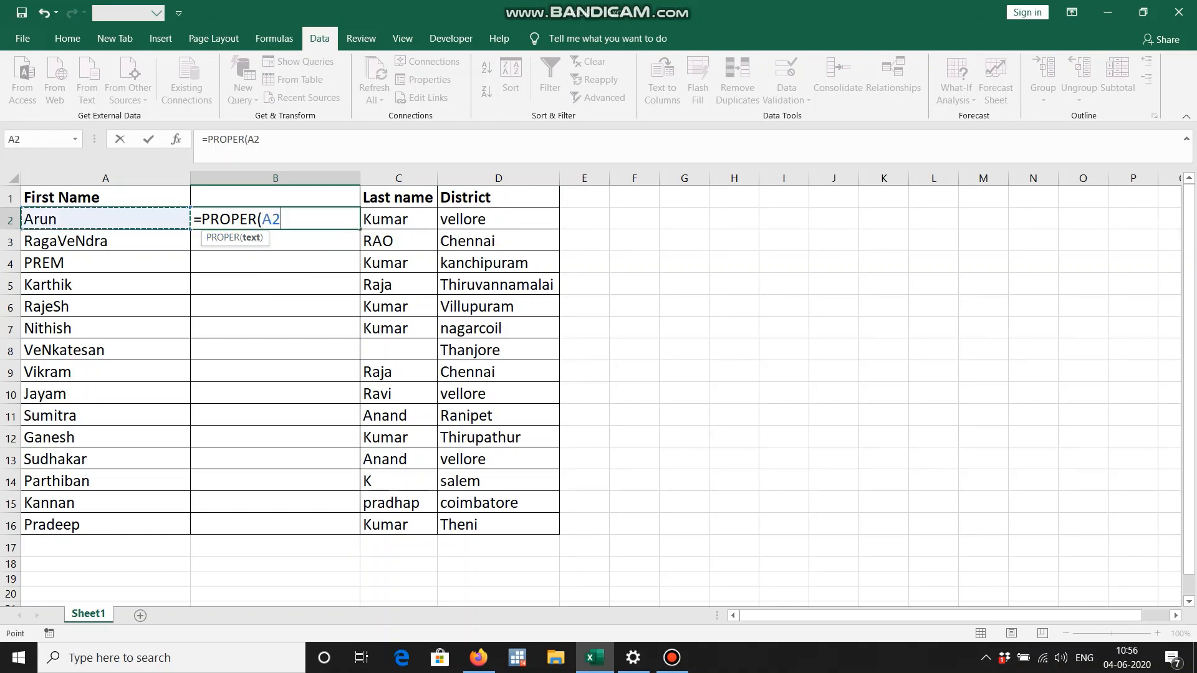
pyautogui.write(')')
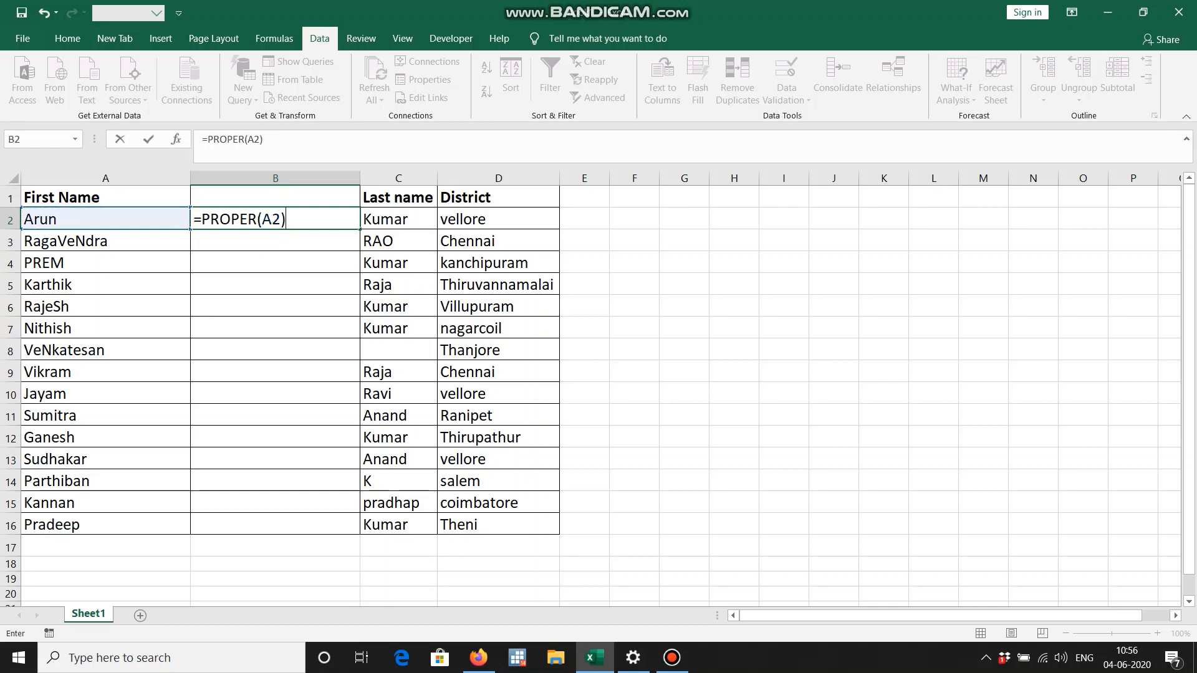
pyautogui.press('Return')
pyautogui.click(275, 220)
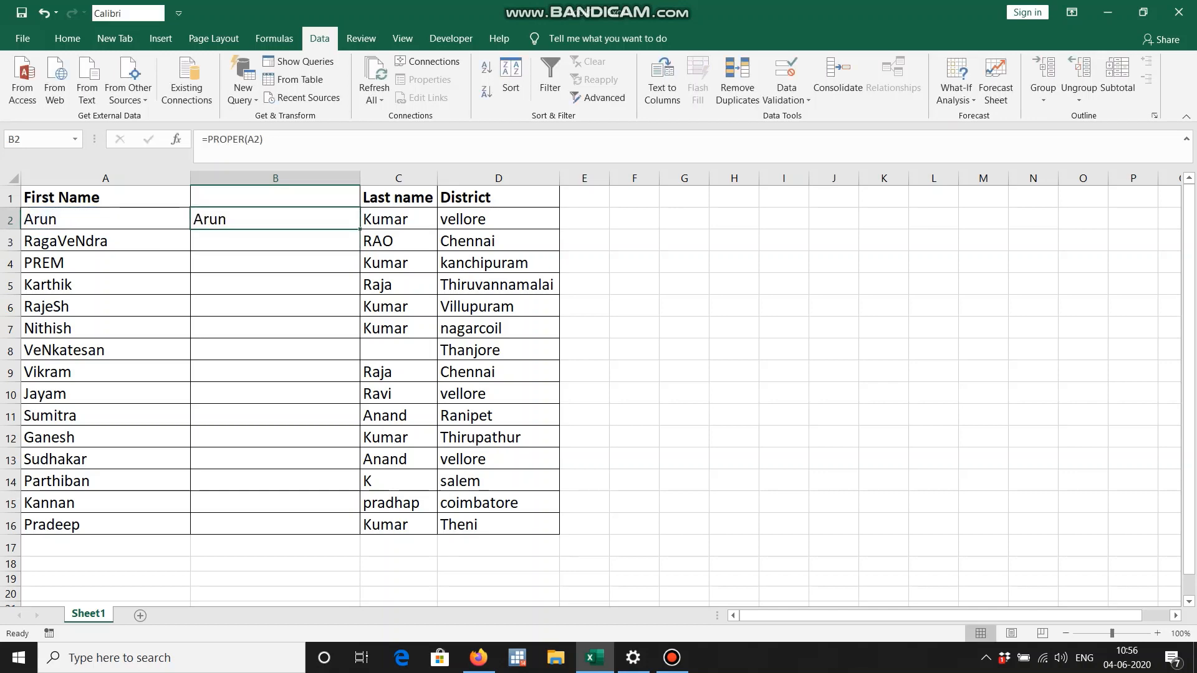
pyautogui.doubleClick(360, 229)
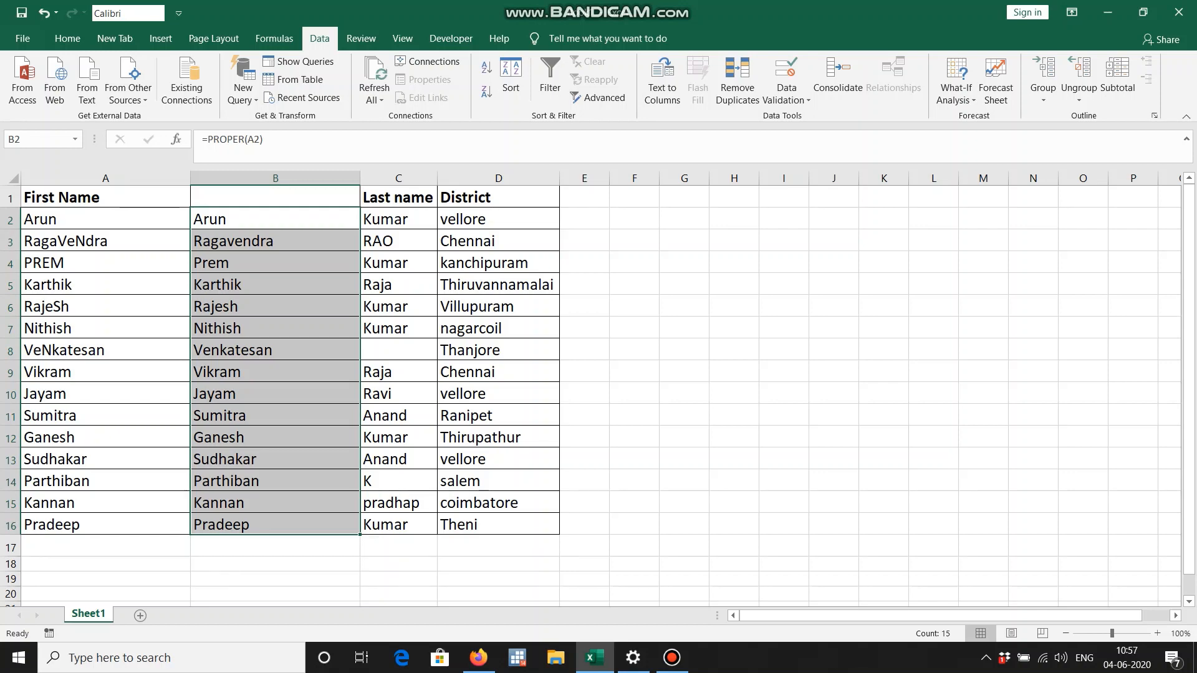
# Paste proper-cased first names as values over column A, delete column B, and insert a column before District.
pyautogui.hotkey('ctrl', 'c')
pyautogui.rightClick(93, 225)
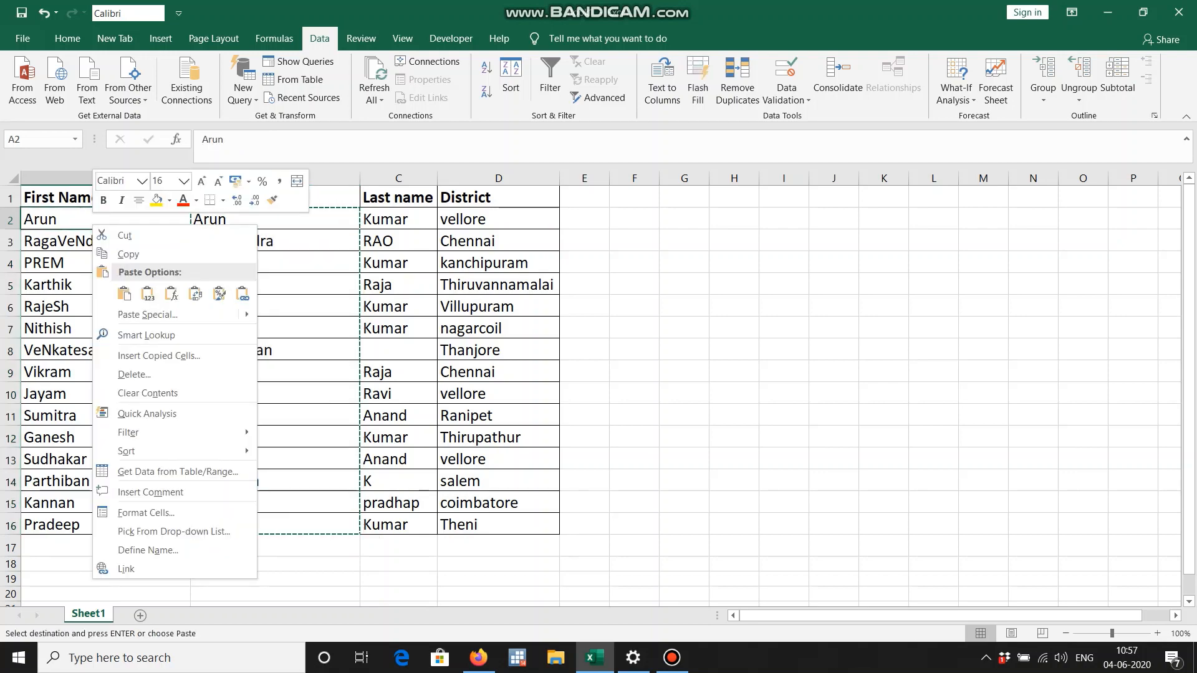
pyautogui.click(148, 293)
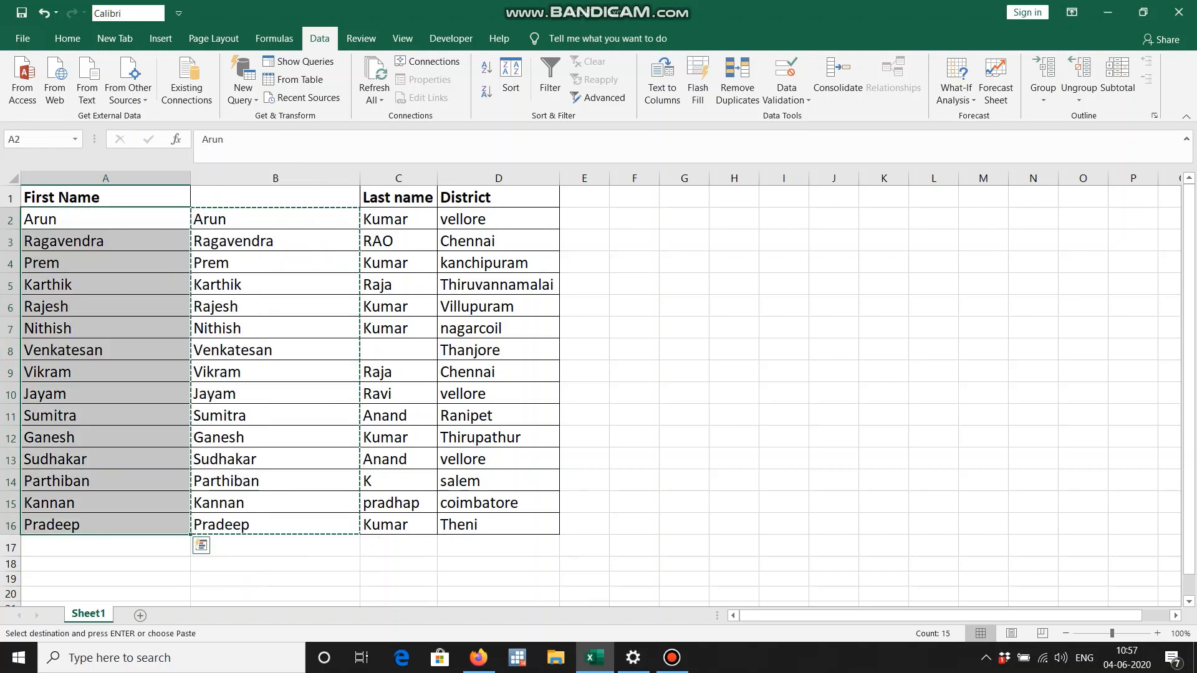
pyautogui.rightClick(238, 178)
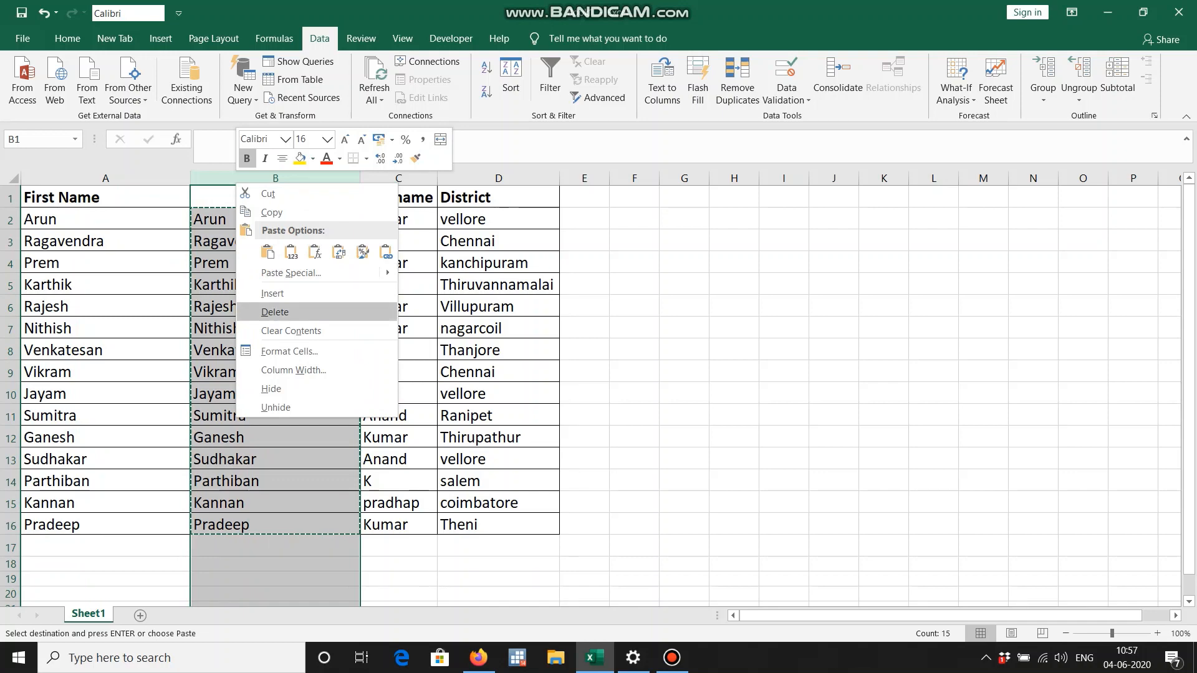
pyautogui.click(274, 312)
pyautogui.click(328, 178)
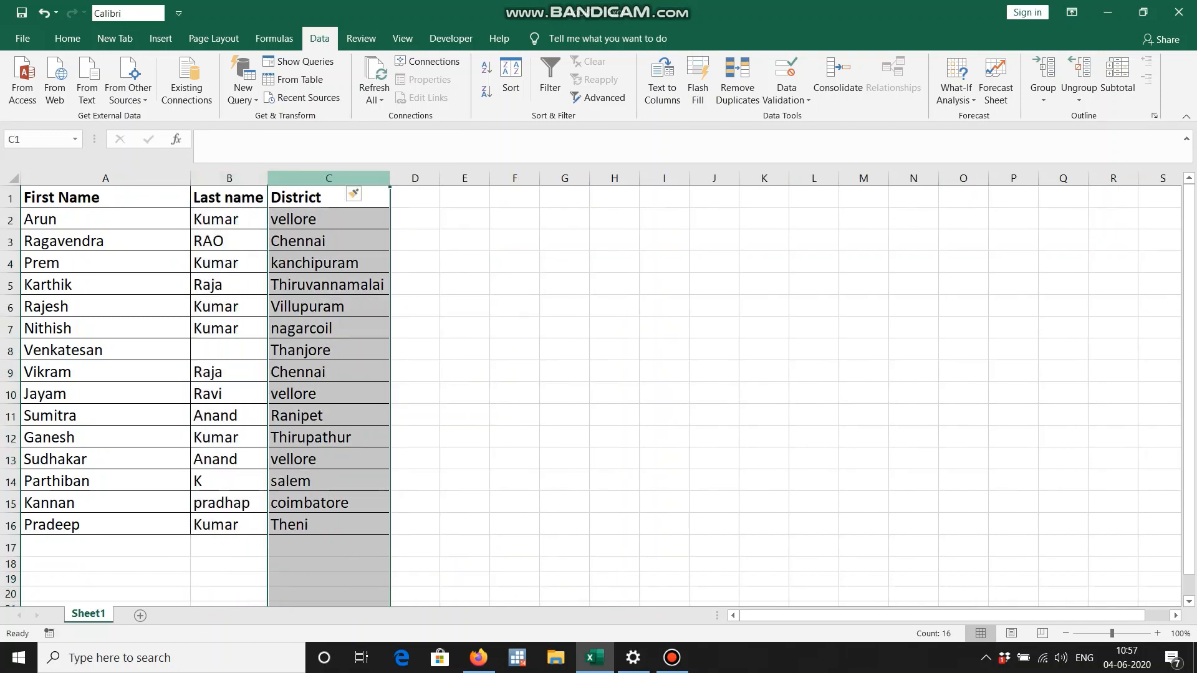
pyautogui.hotkey('ctrl', 'shift', '+')
pyautogui.click(306, 218)
pyautogui.write('+')
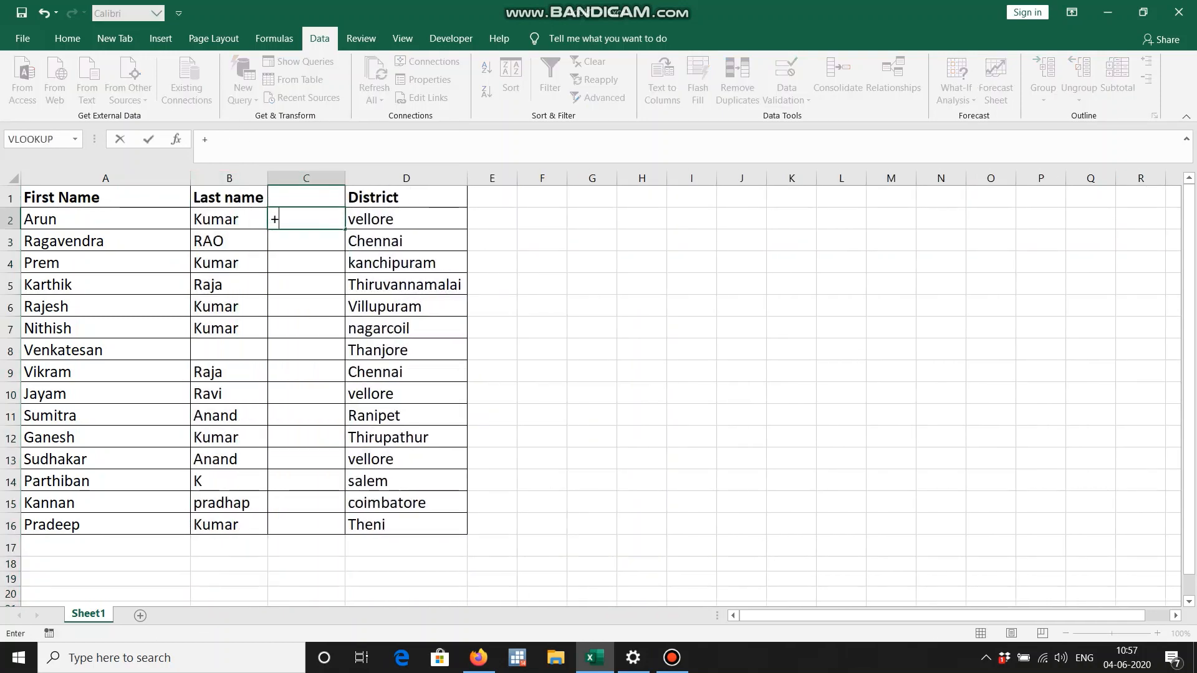
pyautogui.press('BackSpace')
pyautogui.write('=Prop')
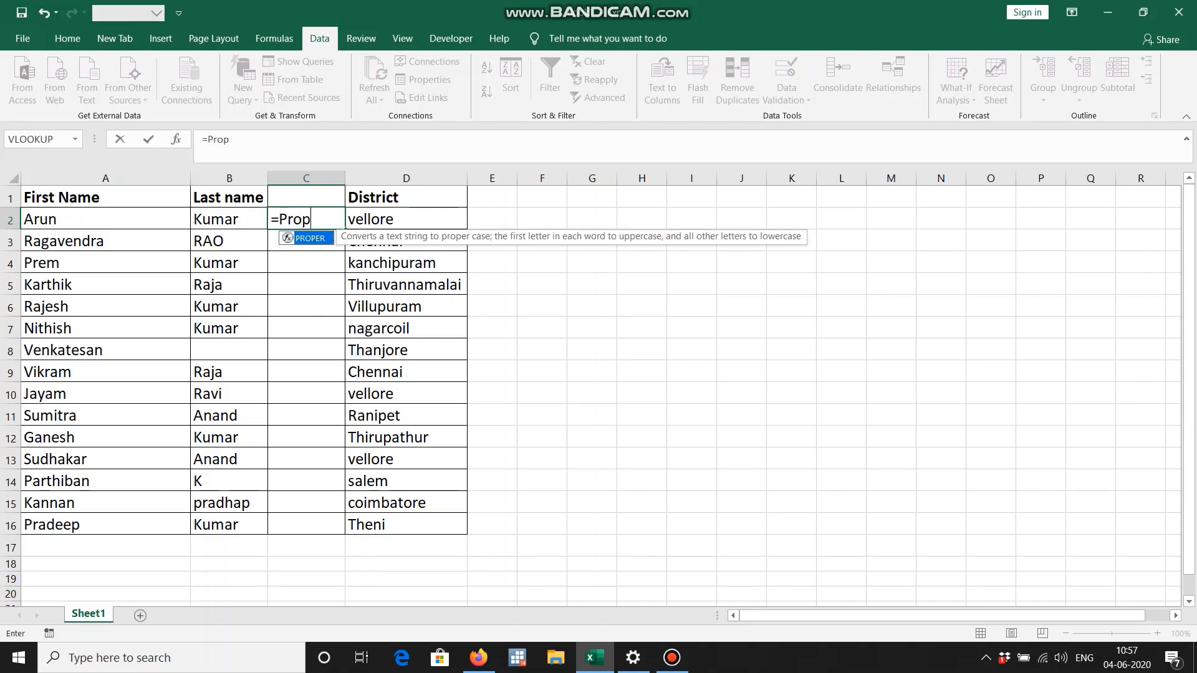
pyautogui.press('Tab')
pyautogui.press('Left')
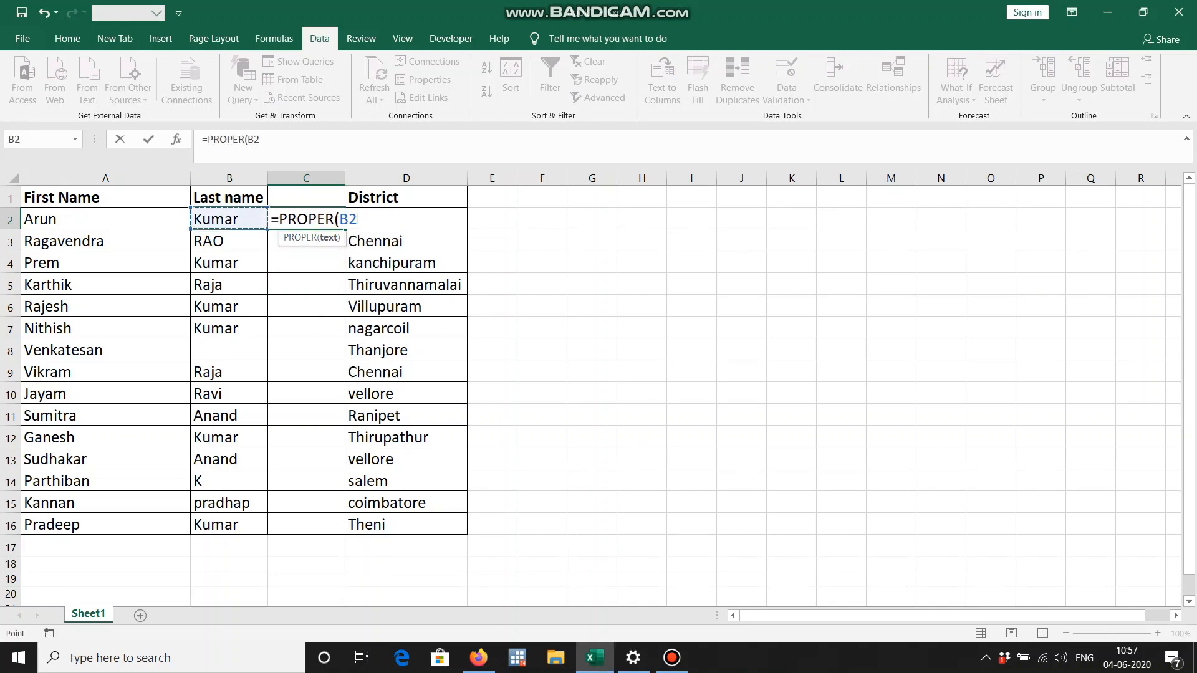
pyautogui.write(')')
pyautogui.press('Return')
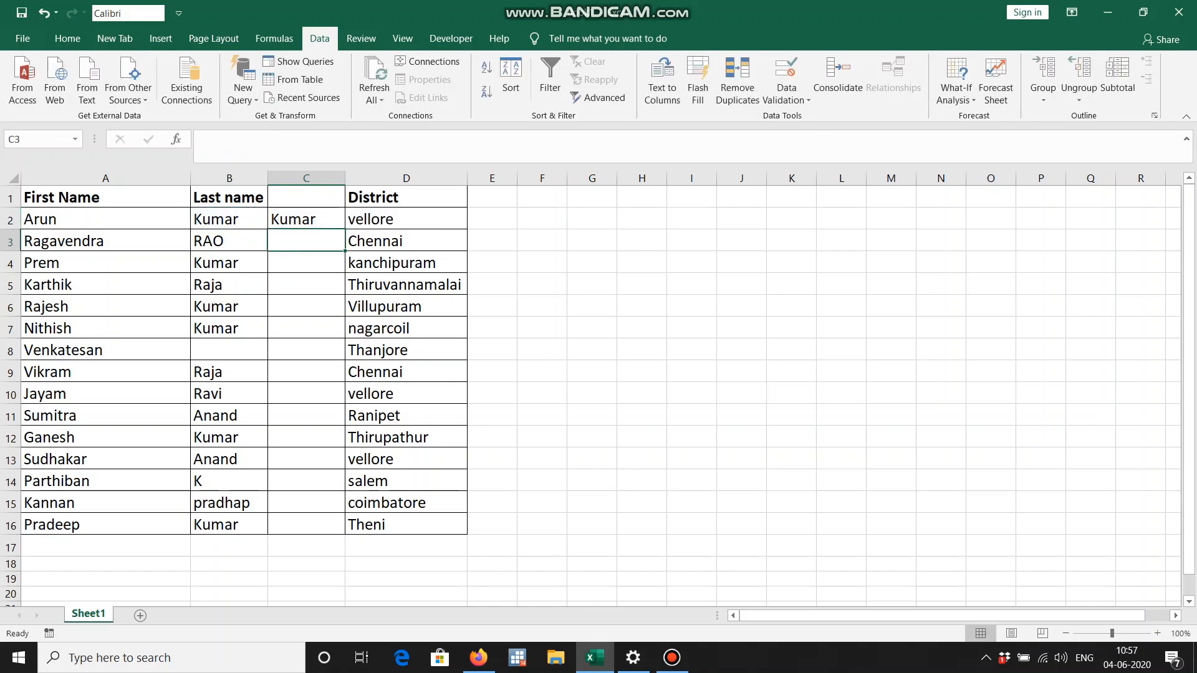
pyautogui.press('Up')
pyautogui.doubleClick(345, 229)
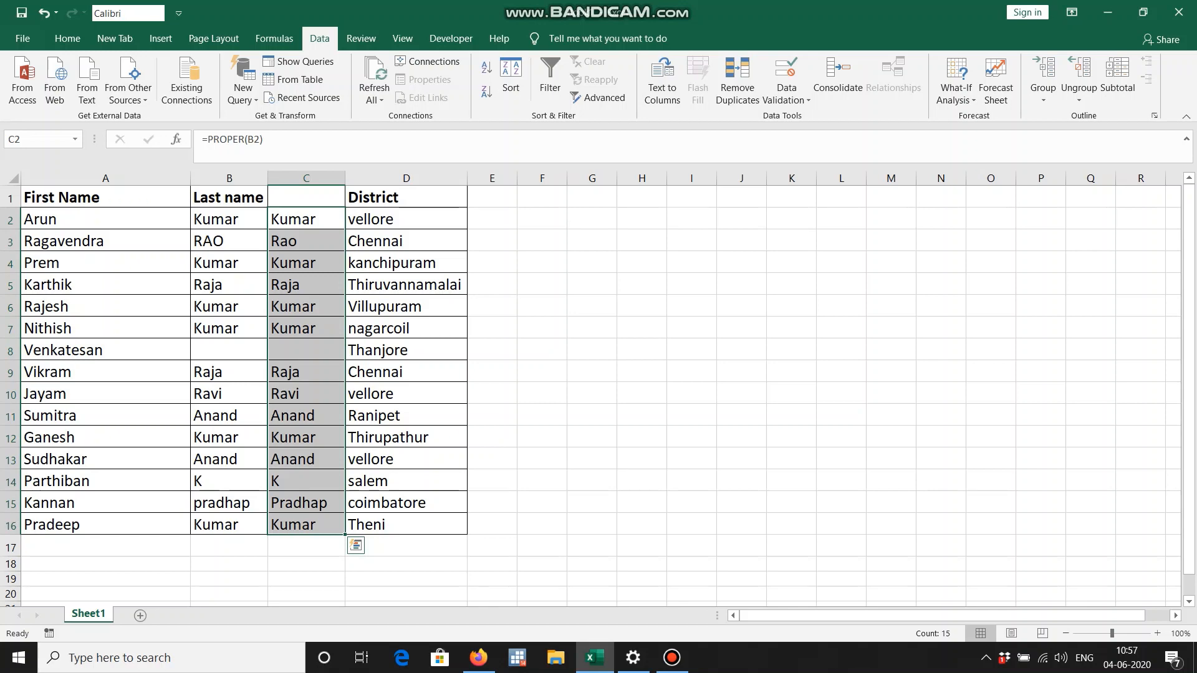
pyautogui.hotkey('ctrl', 'c')
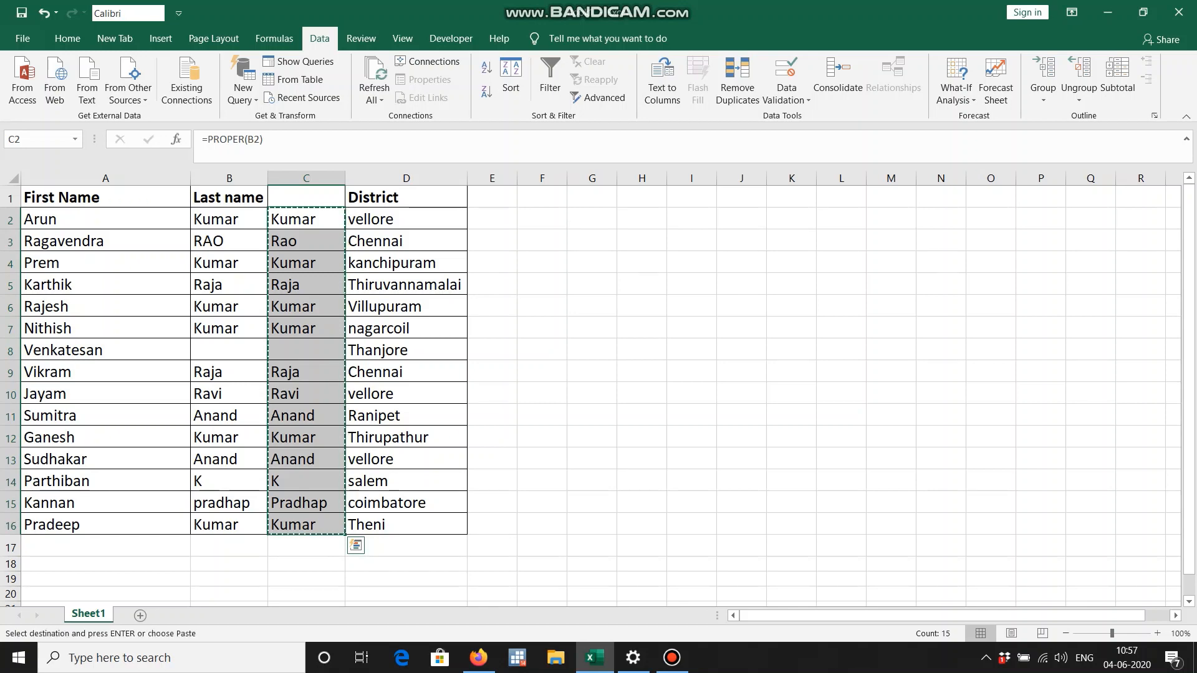
pyautogui.rightClick(282, 218)
pyautogui.click(318, 248)
pyautogui.rightClick(241, 219)
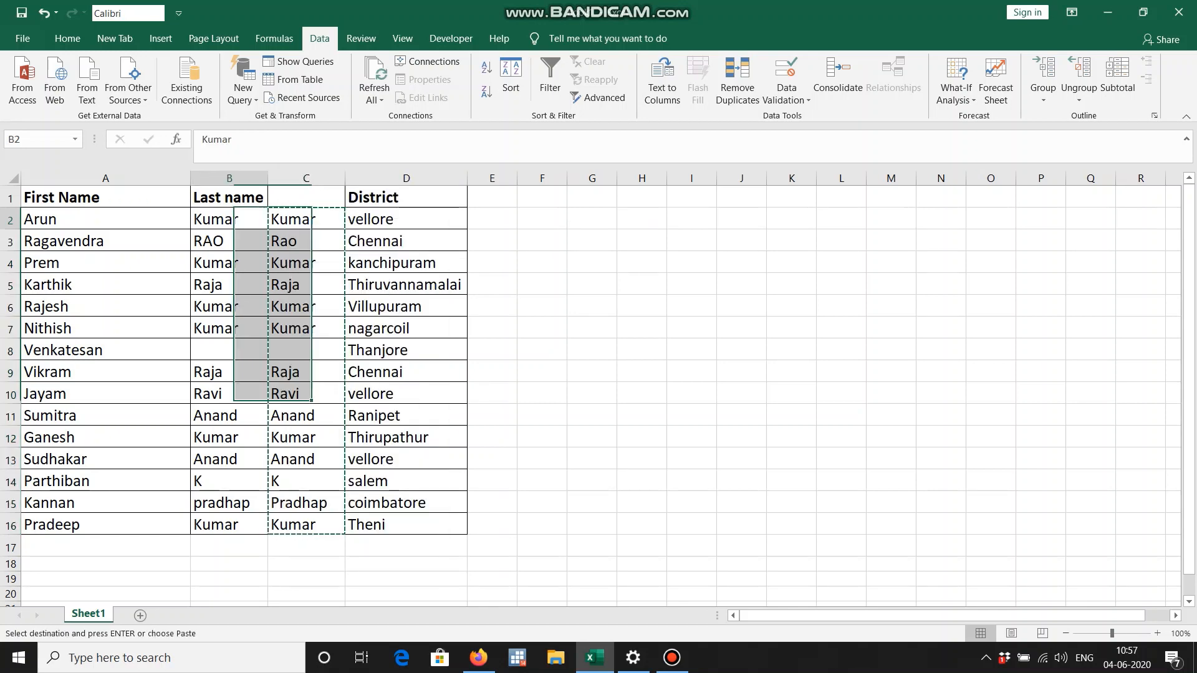
pyautogui.click(296, 288)
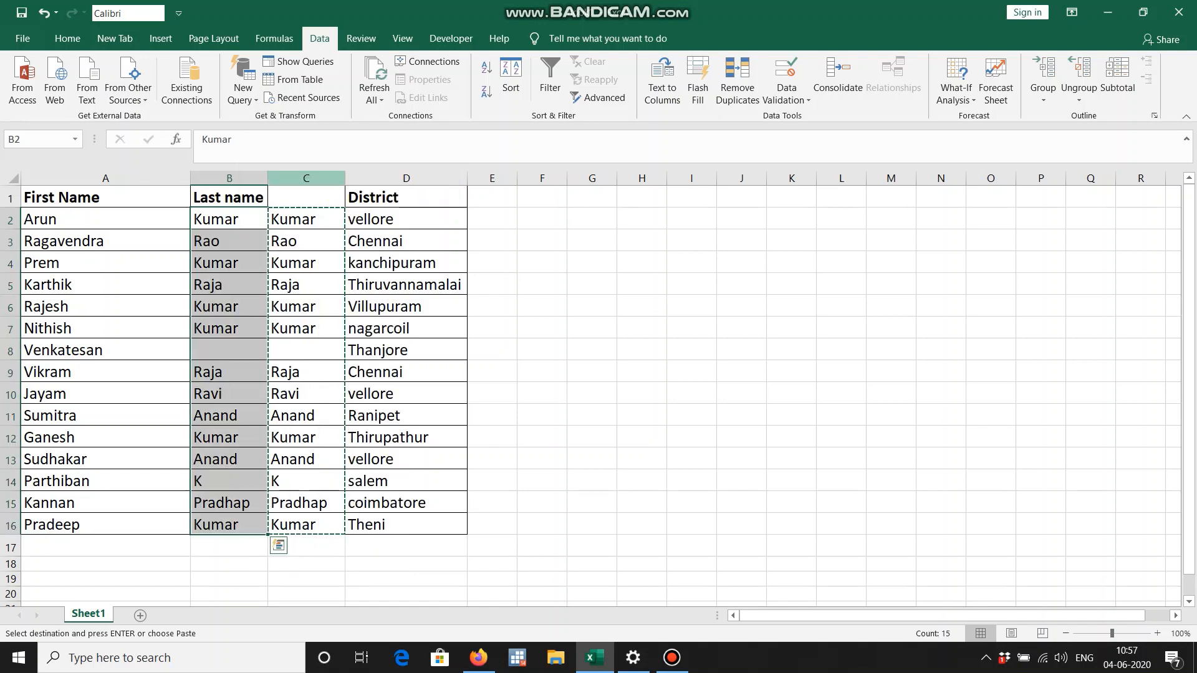
pyautogui.rightClick(300, 178)
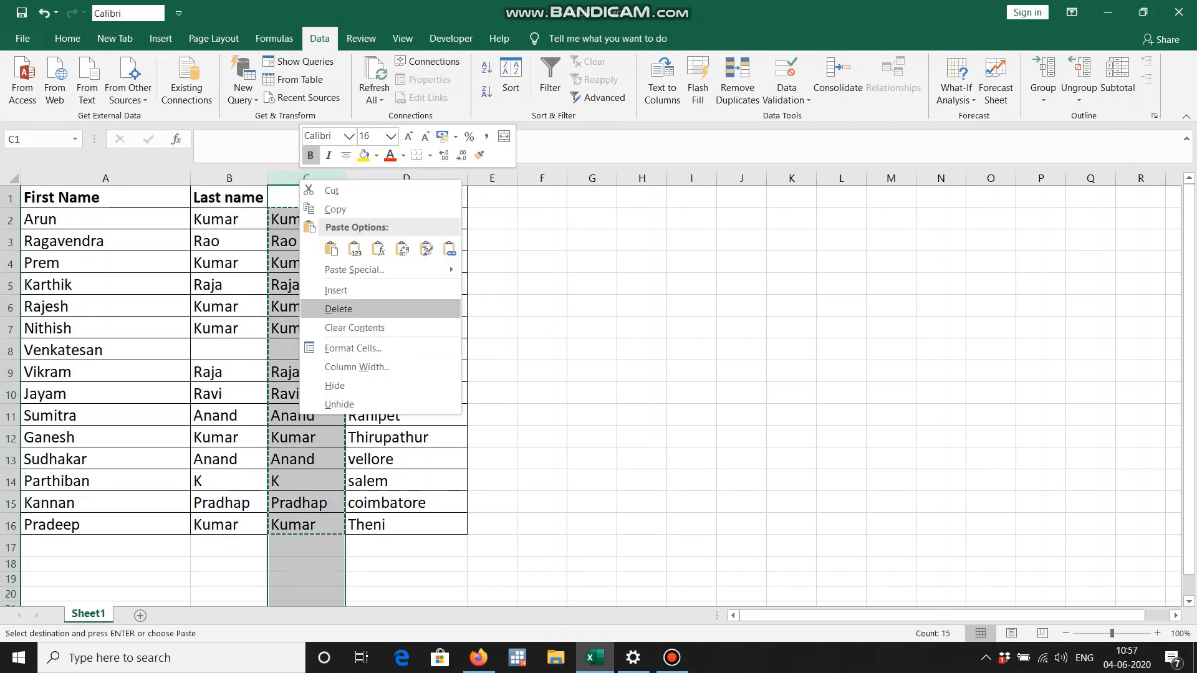
pyautogui.click(340, 308)
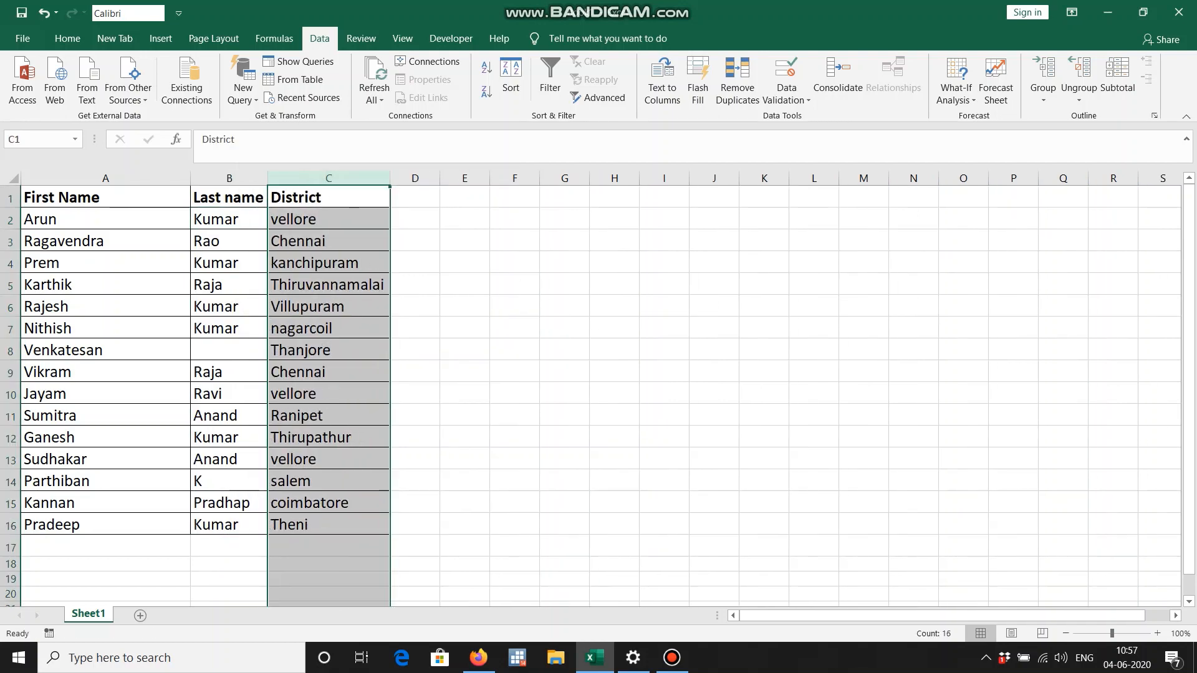
pyautogui.click(414, 218)
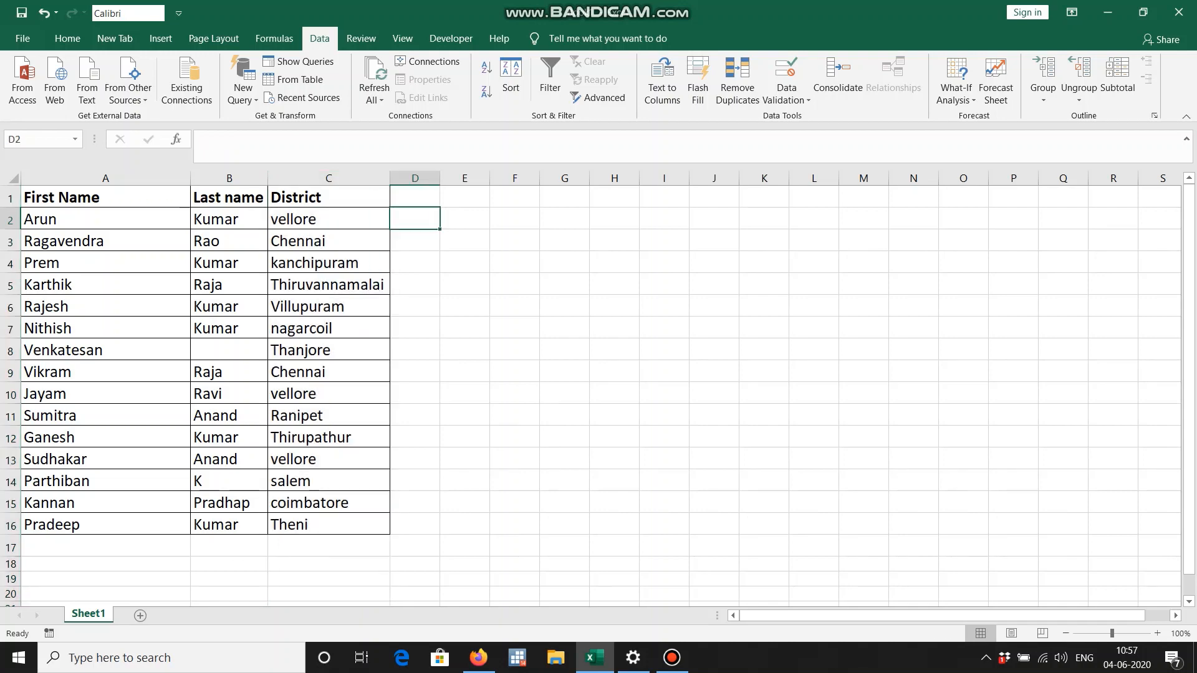
# Fill =PROPER(C2) down D2:D16, paste the results as values over the districts, and delete column D.
pyautogui.write('=prop')
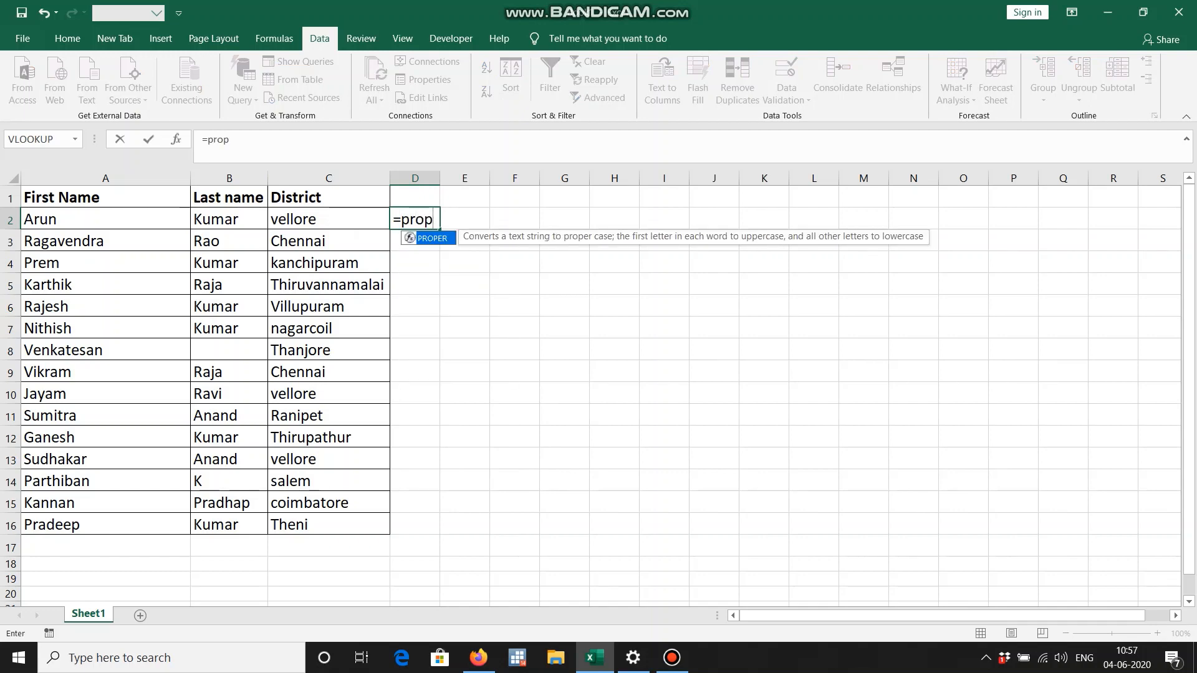
pyautogui.press('Tab')
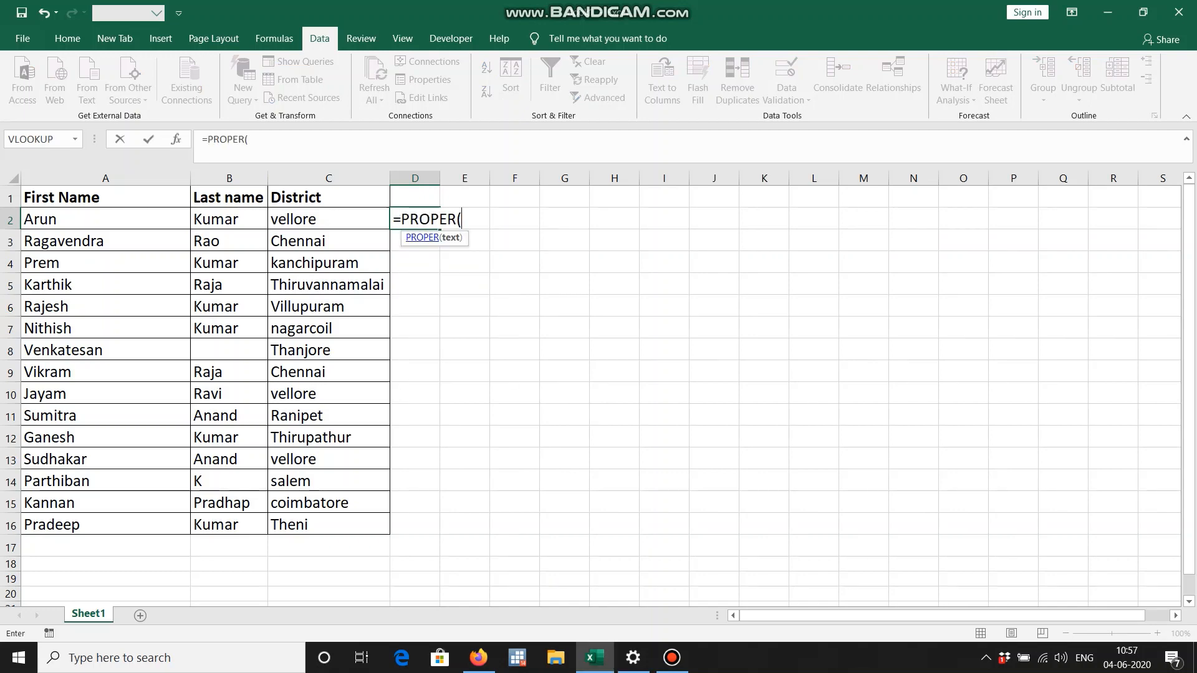
pyautogui.press('Left')
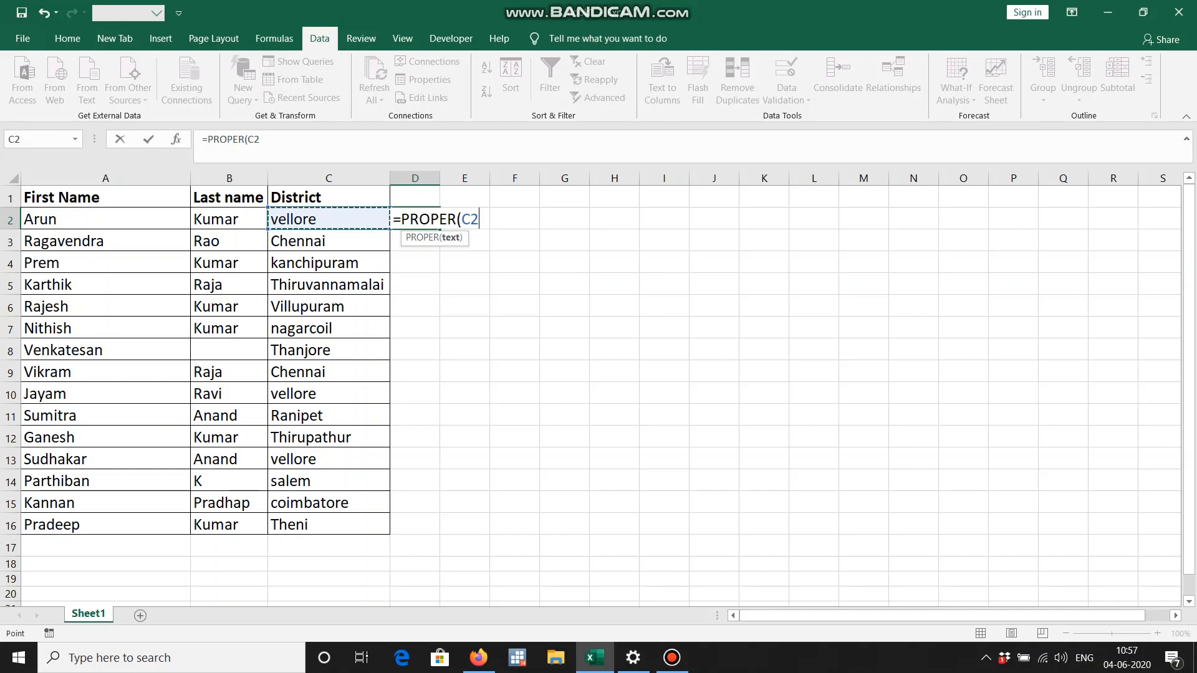
pyautogui.write(')')
pyautogui.press('Return')
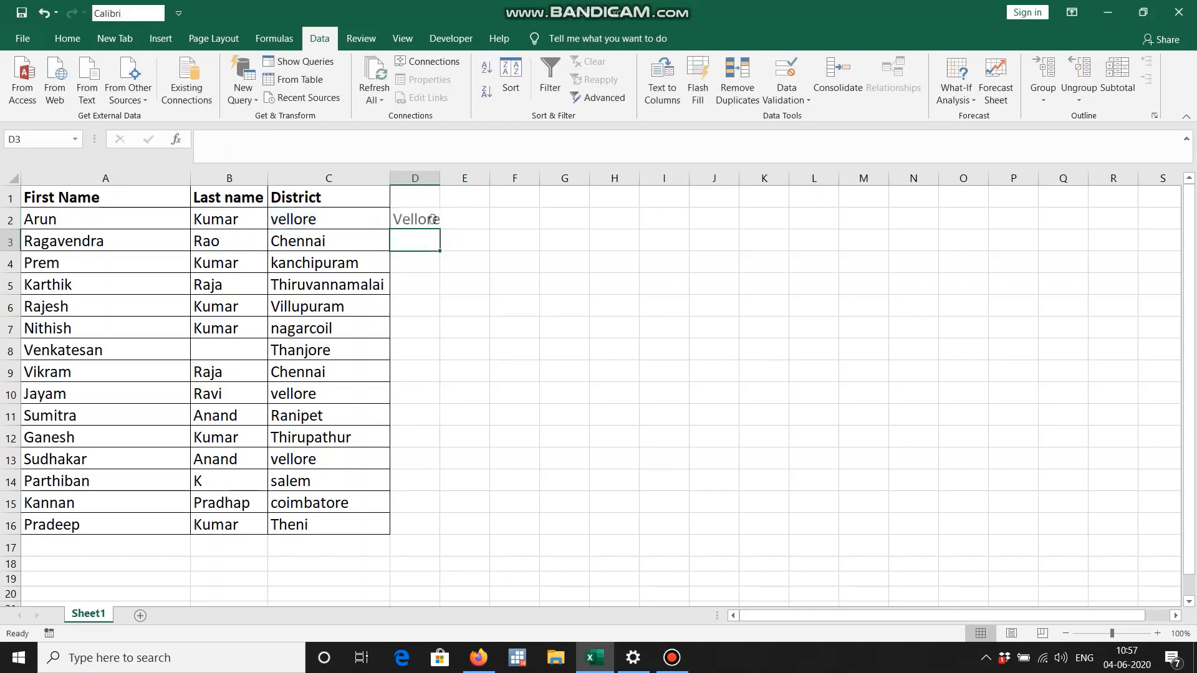
pyautogui.press('Up')
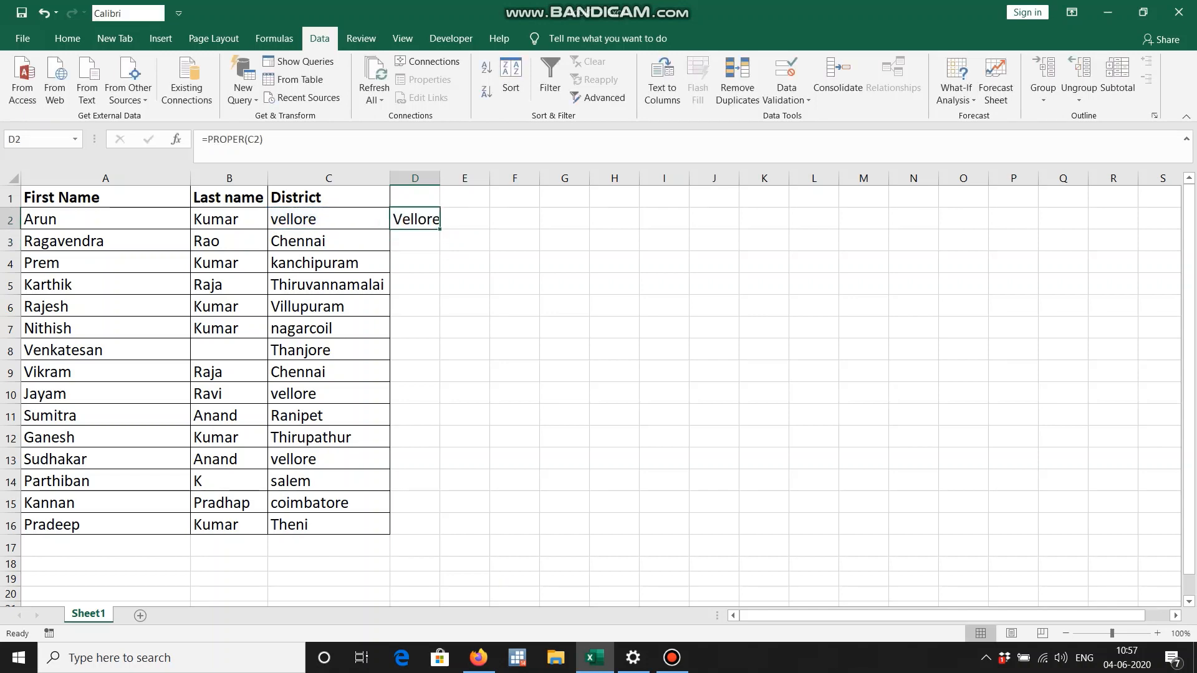
pyautogui.doubleClick(440, 230)
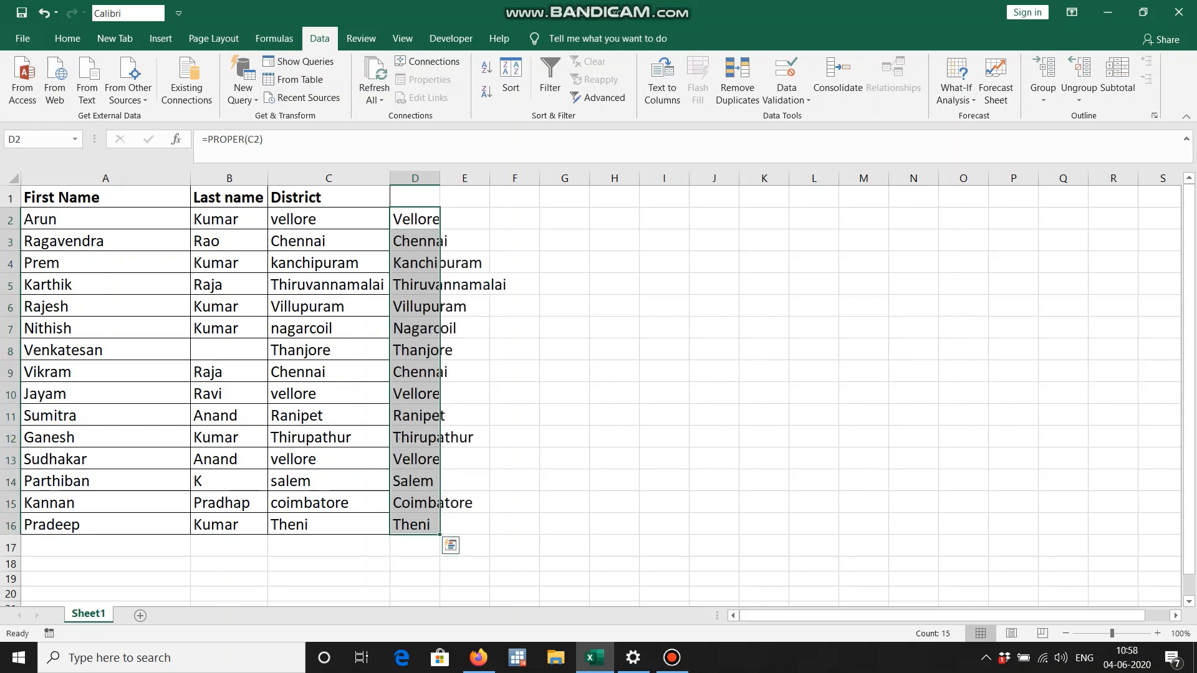
pyautogui.hotkey('ctrl', 'c')
pyautogui.hotkey('ctrl', 'c')
pyautogui.rightClick(317, 219)
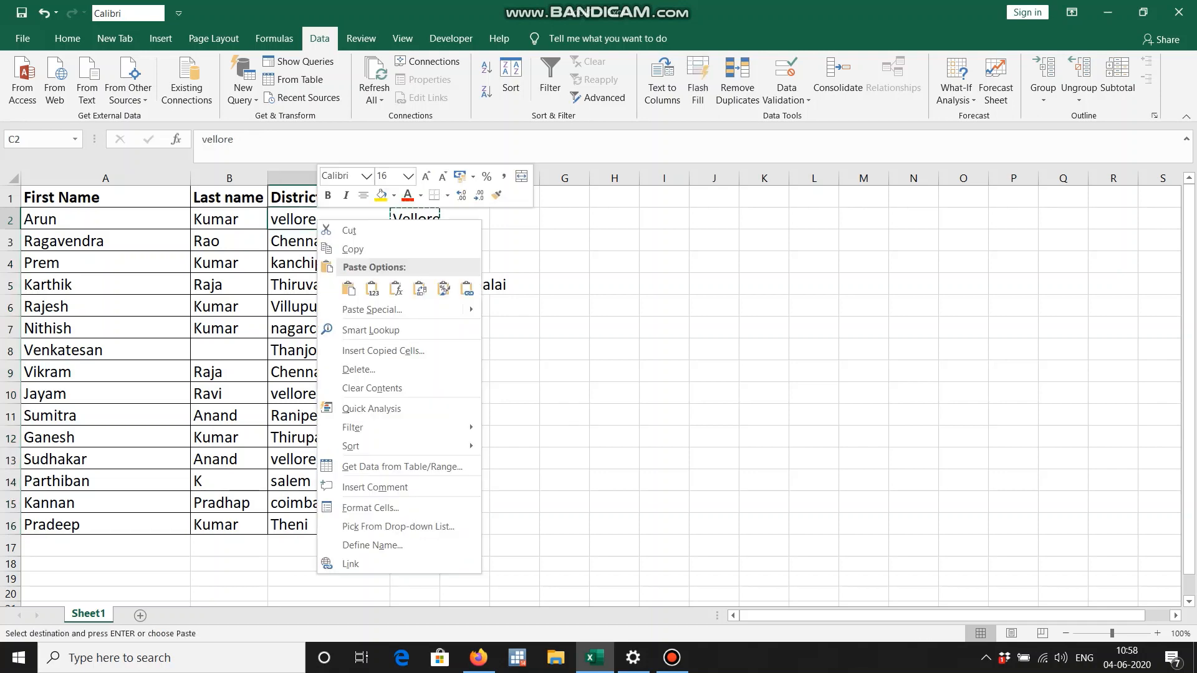
pyautogui.click(372, 288)
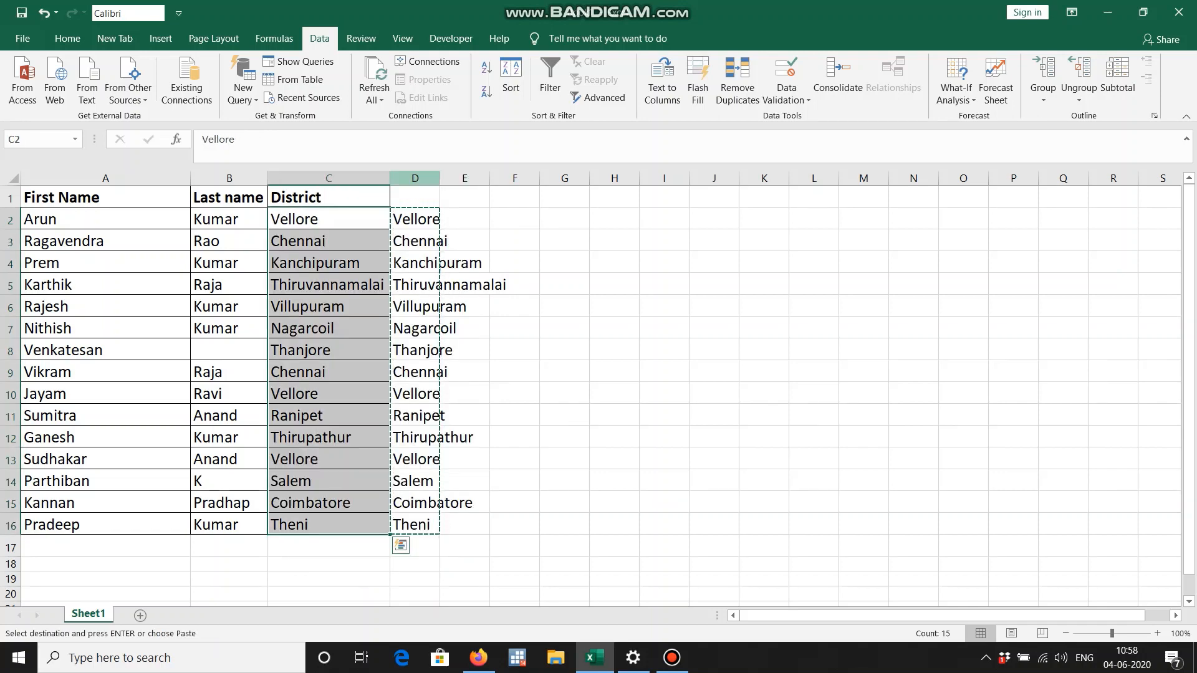
pyautogui.rightClick(421, 180)
pyautogui.click(462, 309)
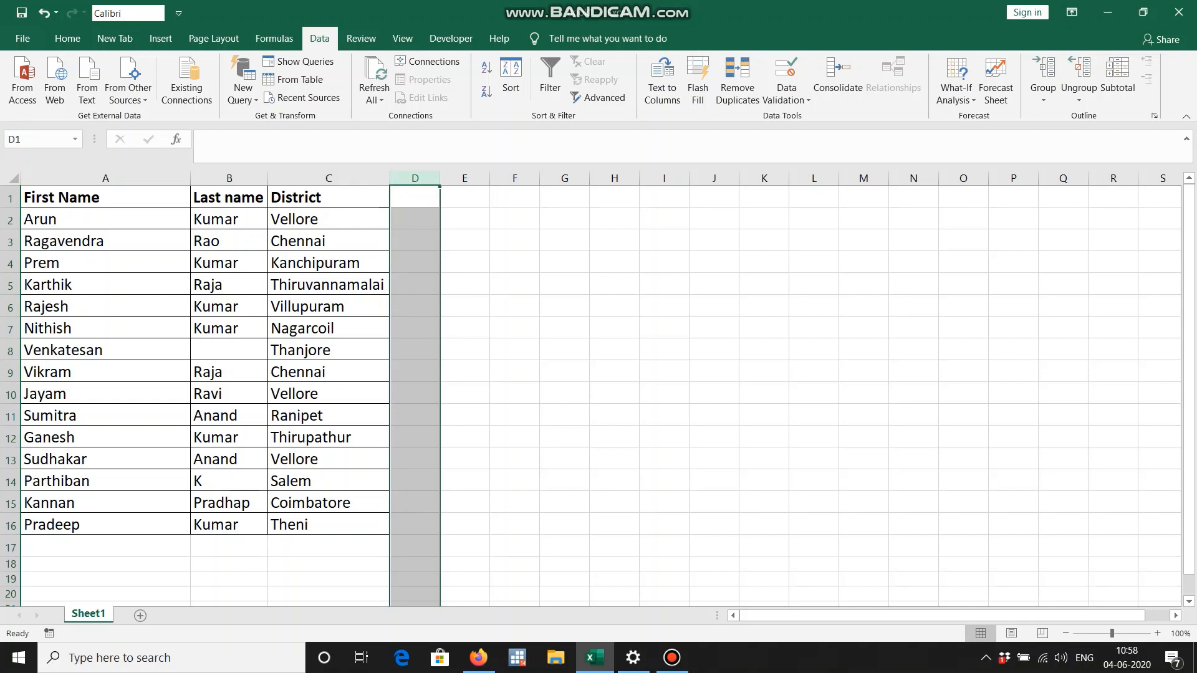
# Enter the heading 'Name & Address' in D1 and autofit column D to it.
pyautogui.click(414, 197)
pyautogui.write('Nam')
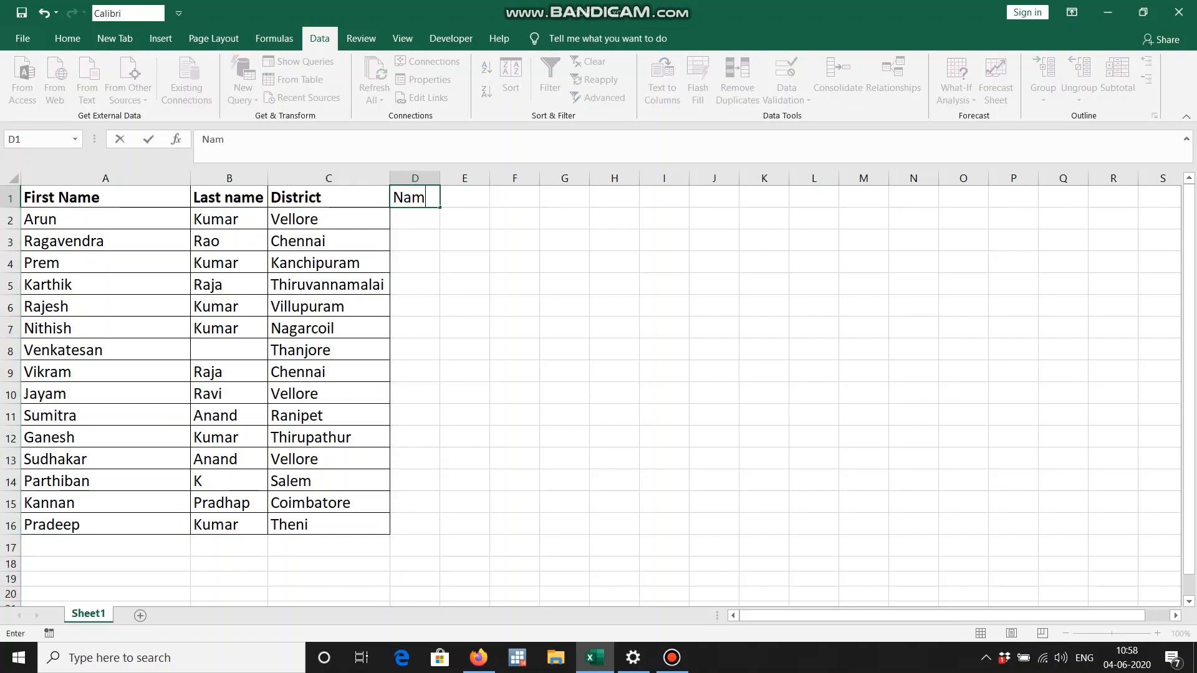
pyautogui.write('e & Addre')
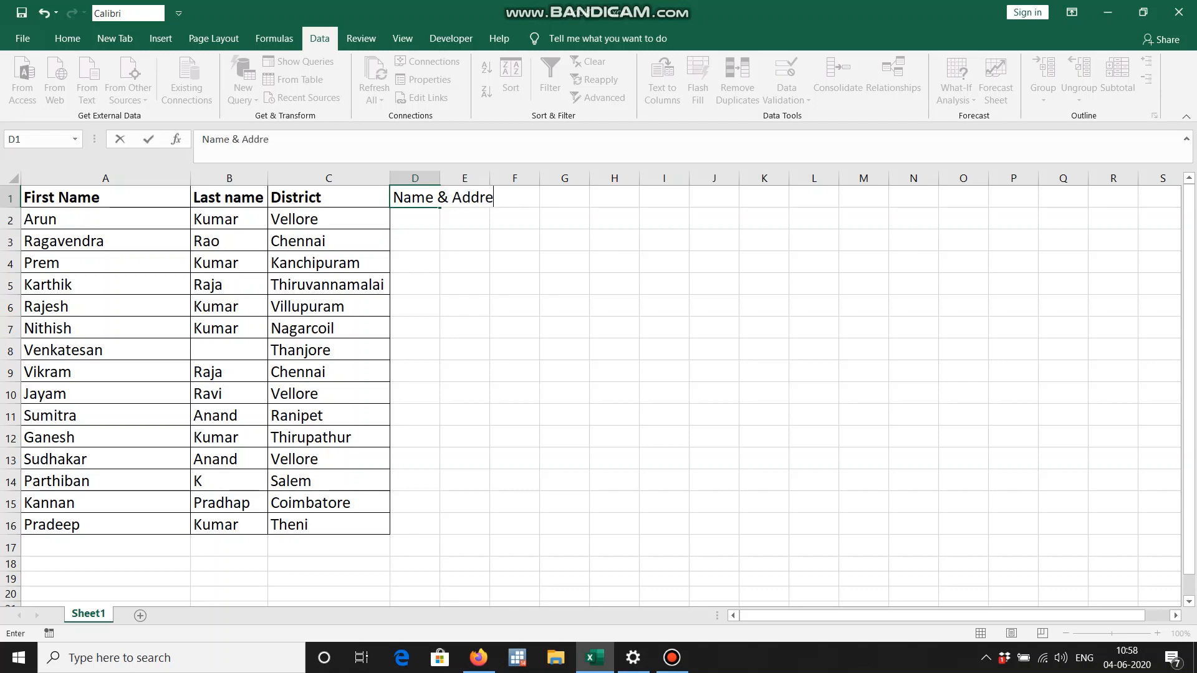
pyautogui.write('ss')
pyautogui.press('Return')
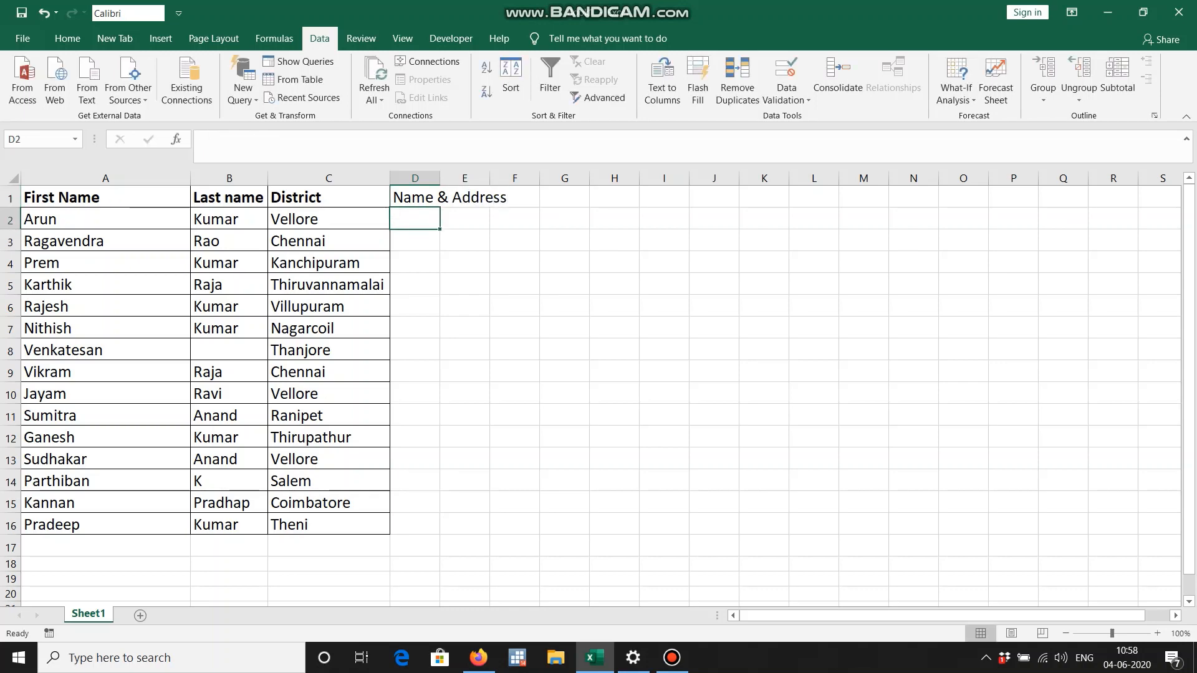
pyautogui.doubleClick(440, 178)
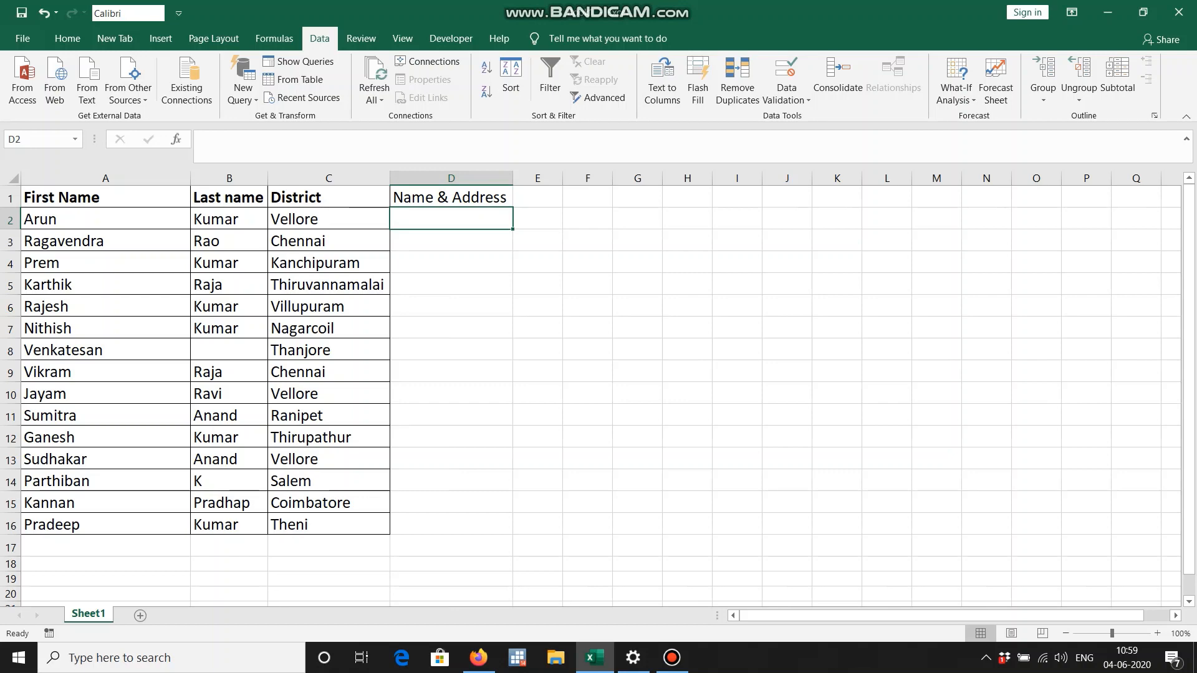
# Enter the first row's full name and district, comma-separated, in D2, then clear the trial fill from D3:D16.
pyautogui.write('Arun ')
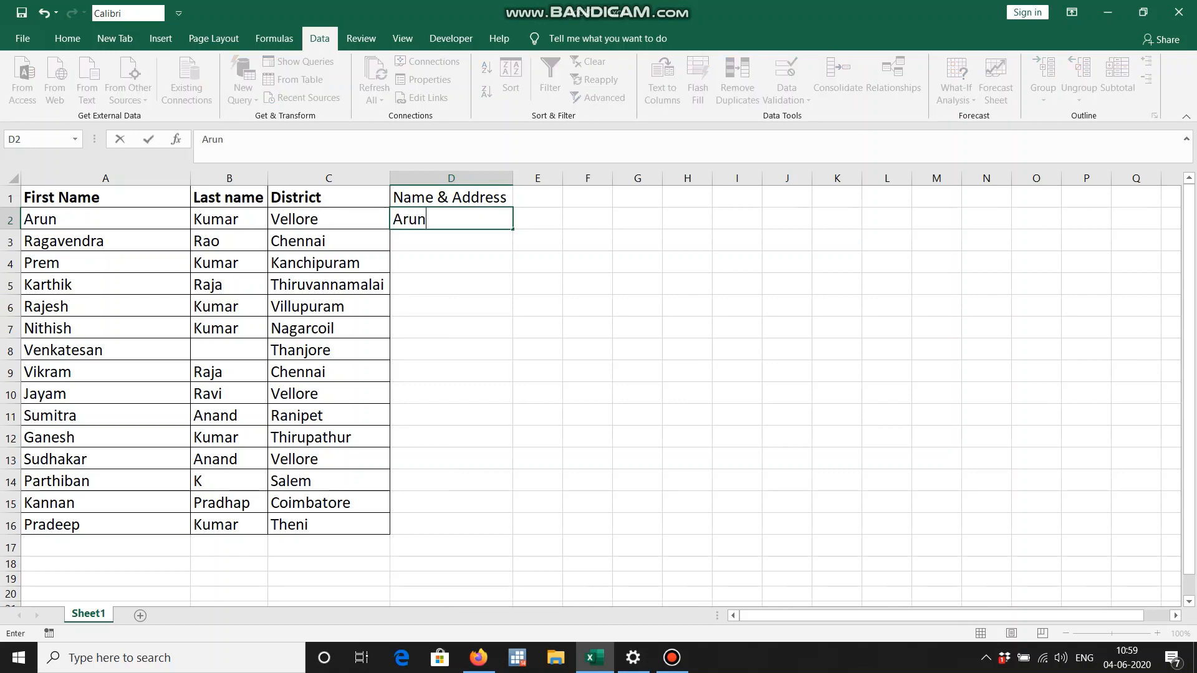
pyautogui.write('Kumar, Vello')
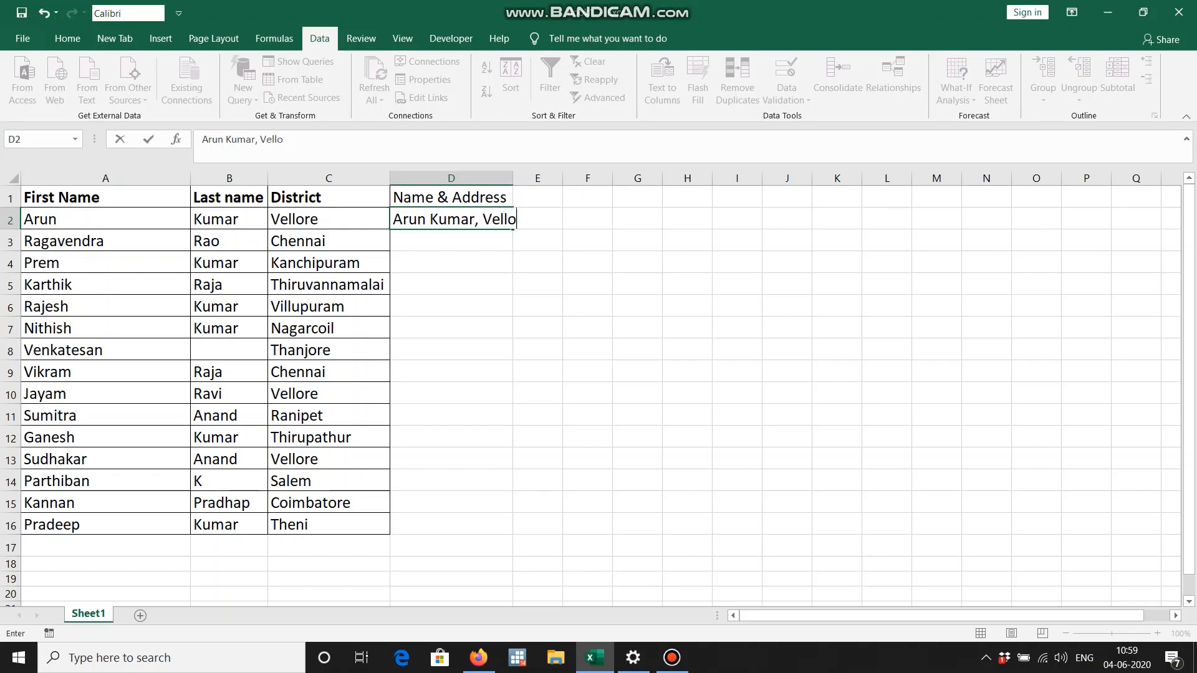
pyautogui.write('re')
pyautogui.press('Return')
pyautogui.click(509, 219)
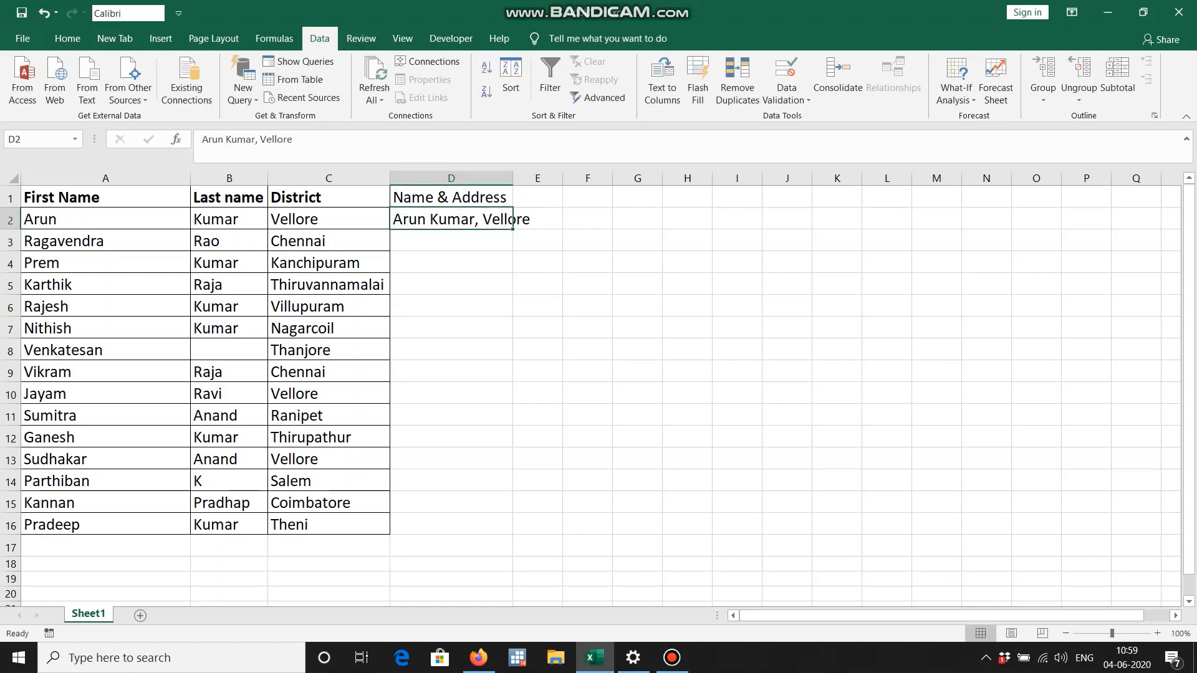
pyautogui.moveTo(512, 228); pyautogui.dragTo(512, 534)
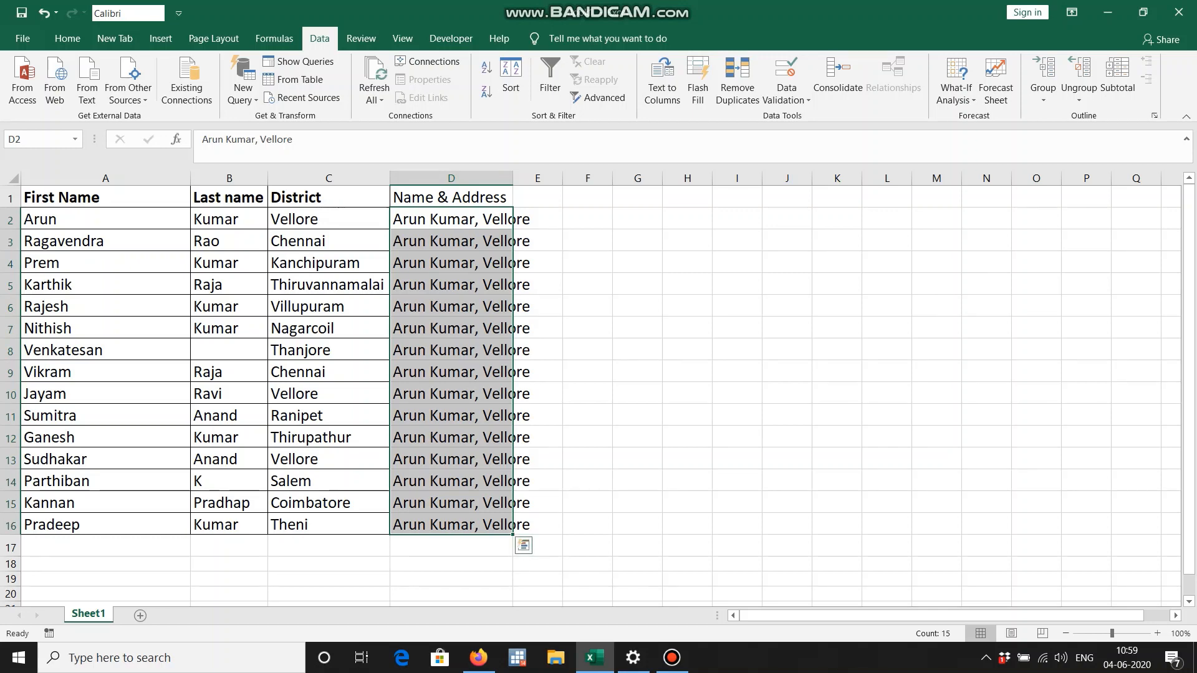
pyautogui.click(451, 242)
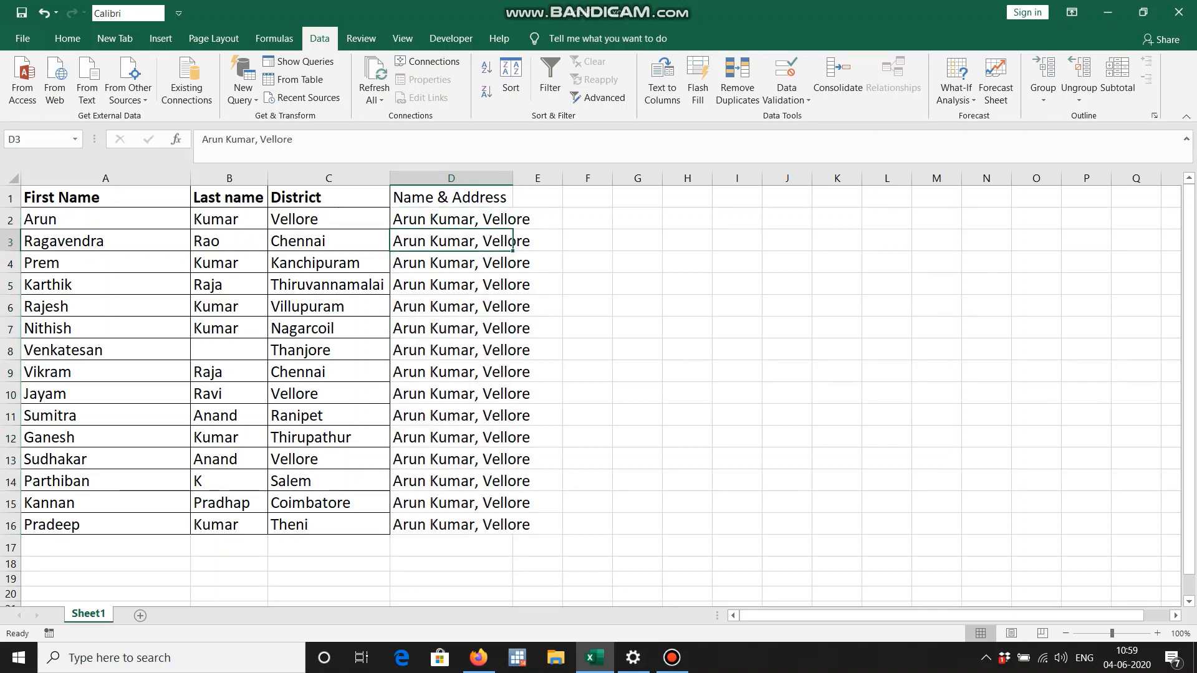
pyautogui.moveTo(512, 250); pyautogui.dragTo(512, 534)
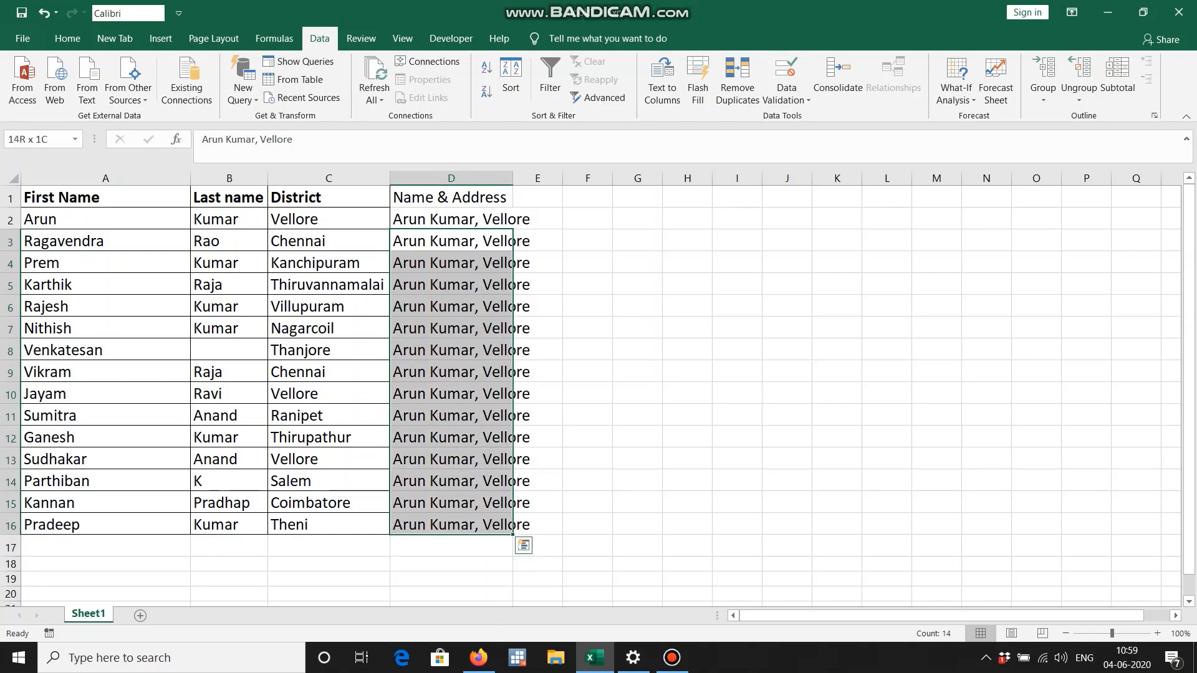
pyautogui.press('Delete')
pyautogui.click(510, 219)
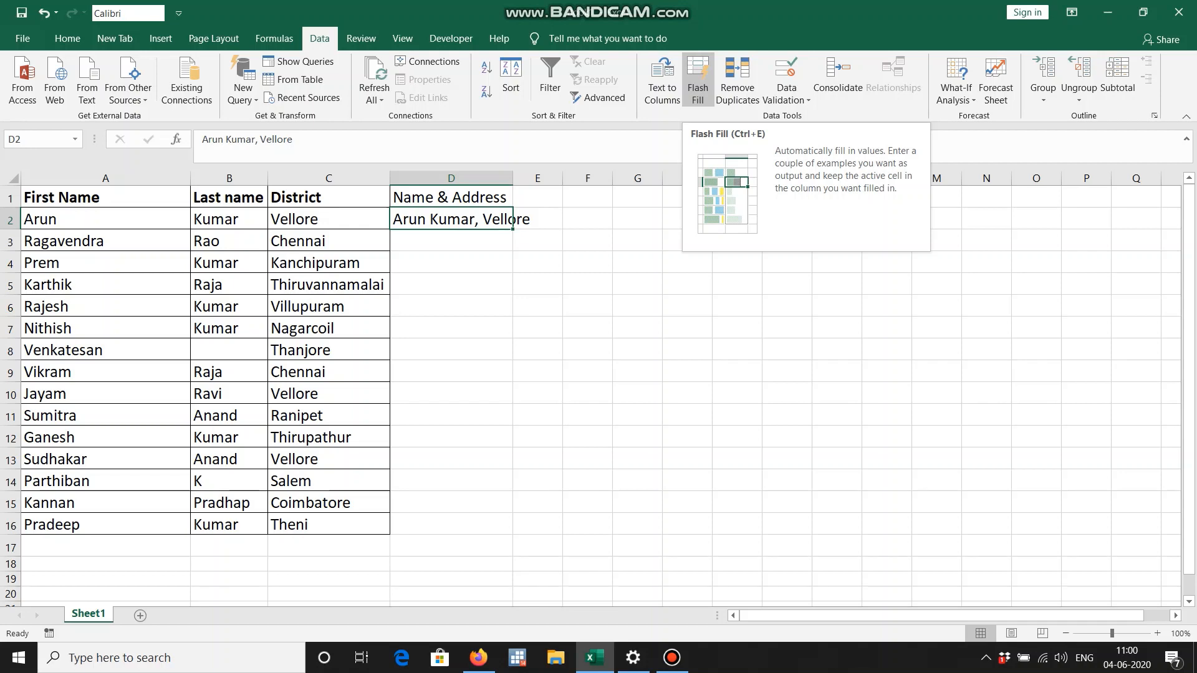
# Flash Fill D3:D16 with each row's name and district, autofit column D, and select the column.
pyautogui.click(697, 80)
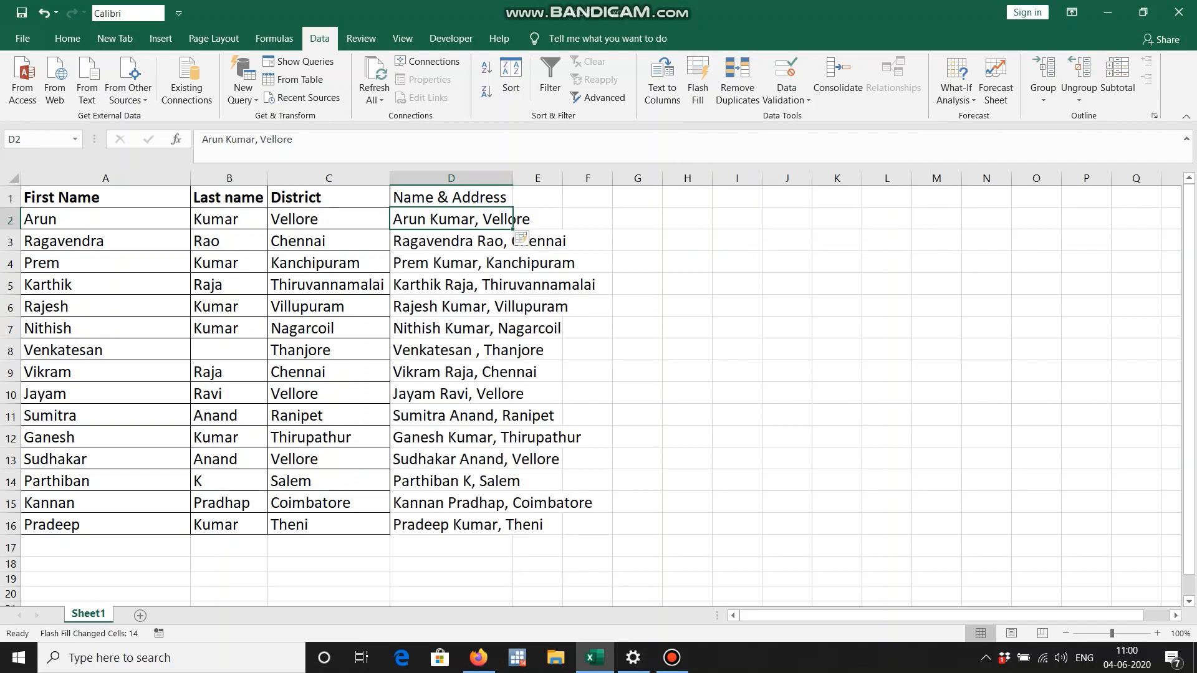
pyautogui.doubleClick(512, 178)
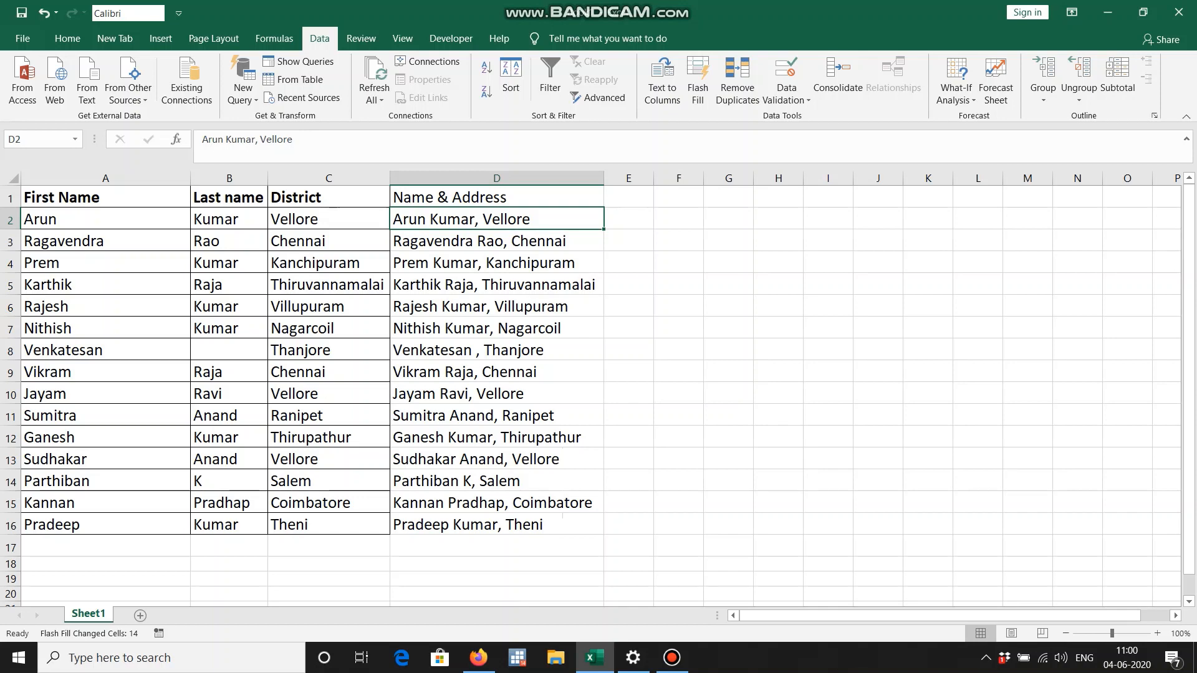
pyautogui.doubleClick(509, 198)
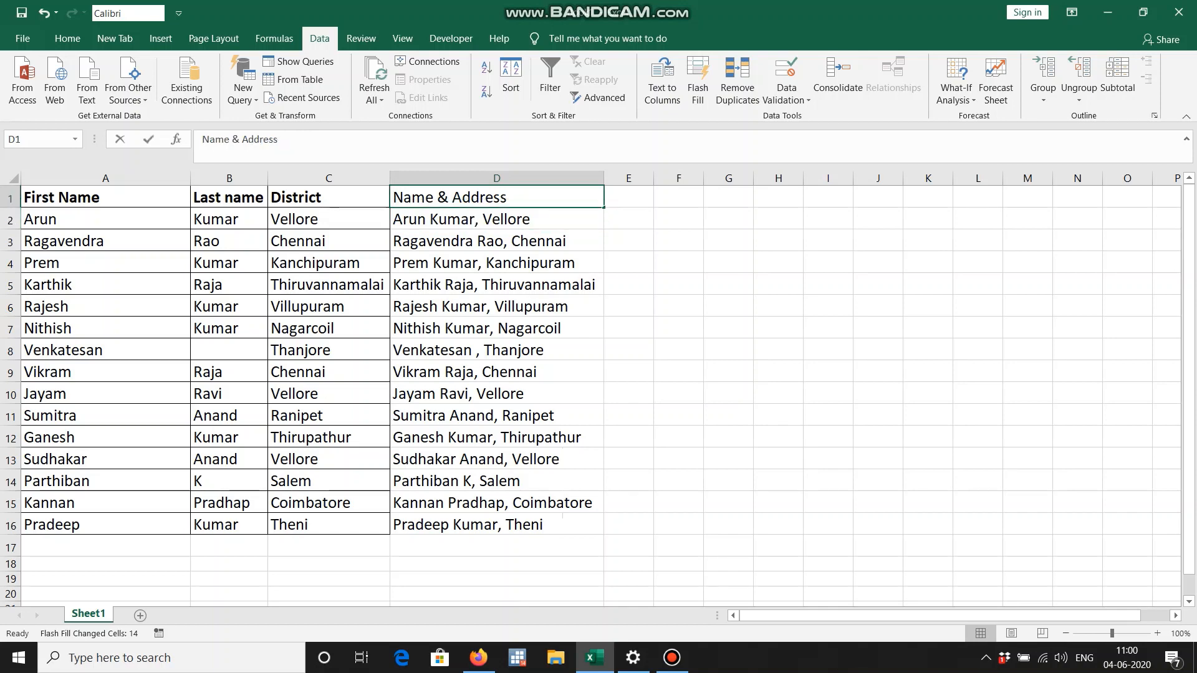
pyautogui.moveTo(508, 198); pyautogui.dragTo(461, 524)
pyautogui.click(462, 219)
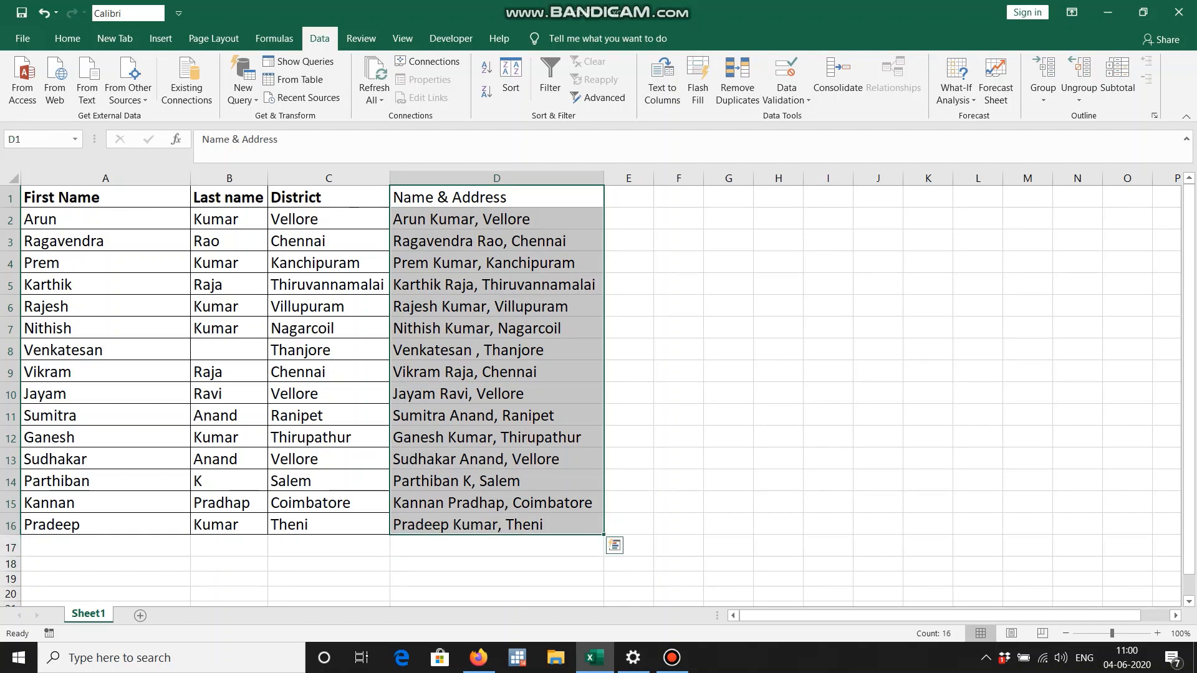
# Apply All Borders to the Name & Address cells D1:D16.
pyautogui.rightClick(454, 286)
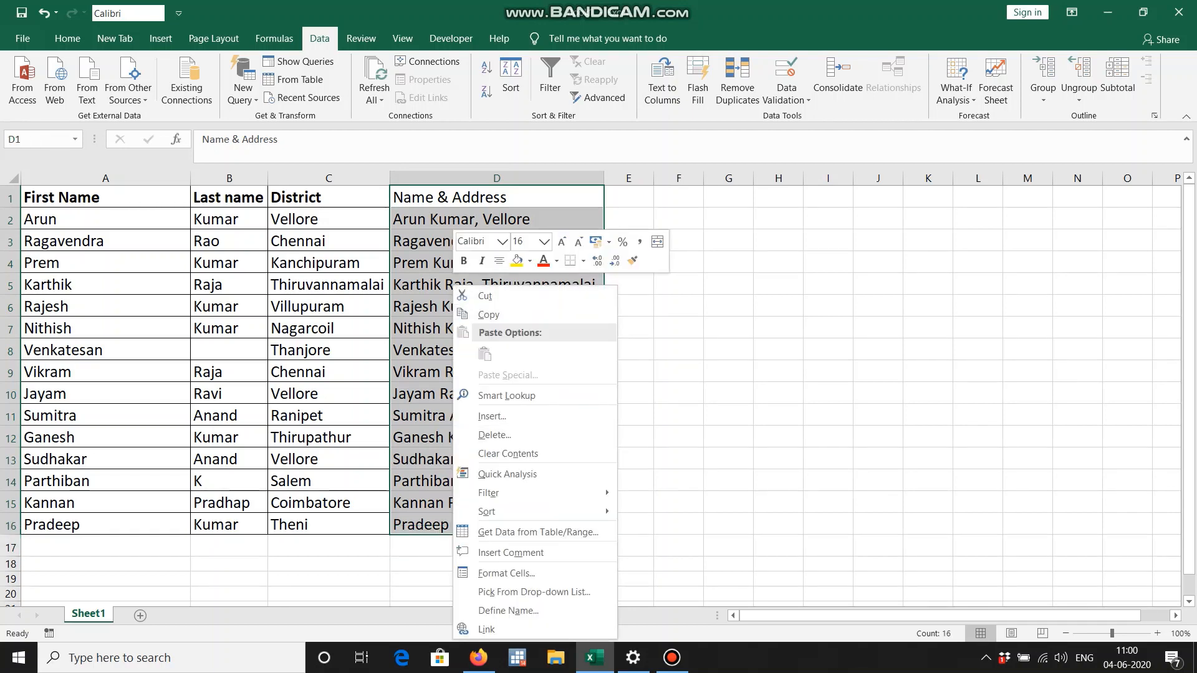
pyautogui.click(583, 260)
pyautogui.click(609, 376)
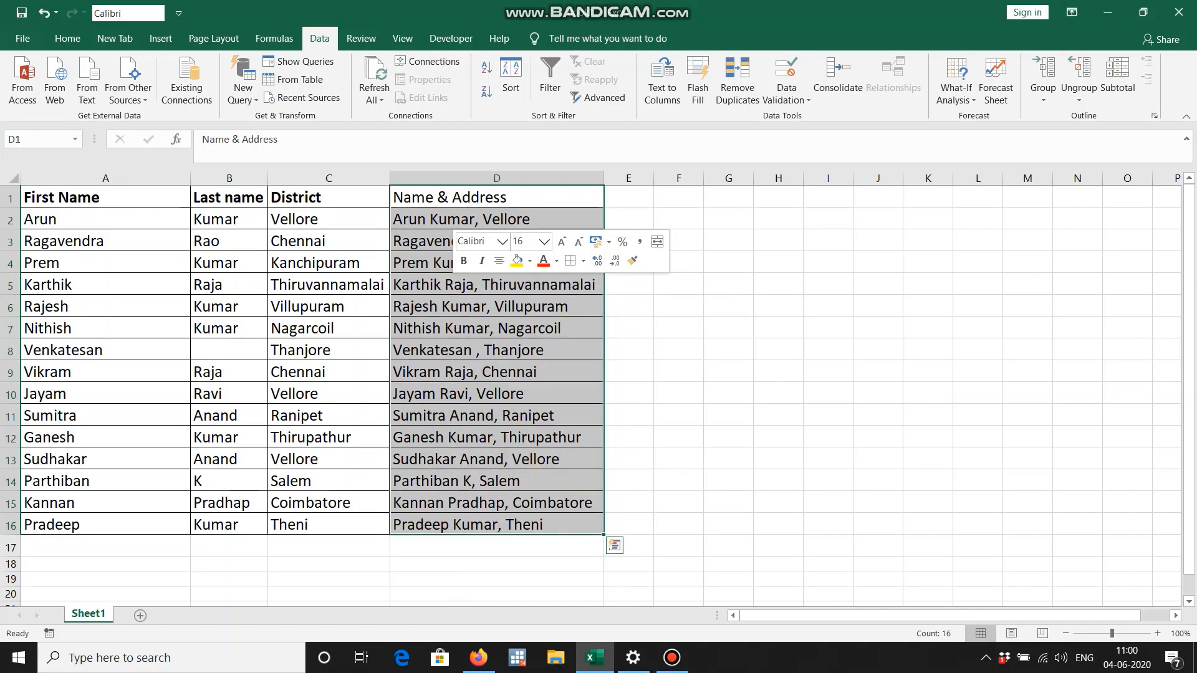
# Make the Name & Address heading in D1 bold.
pyautogui.click(496, 197)
pyautogui.hotkey('ctrl', 'b')
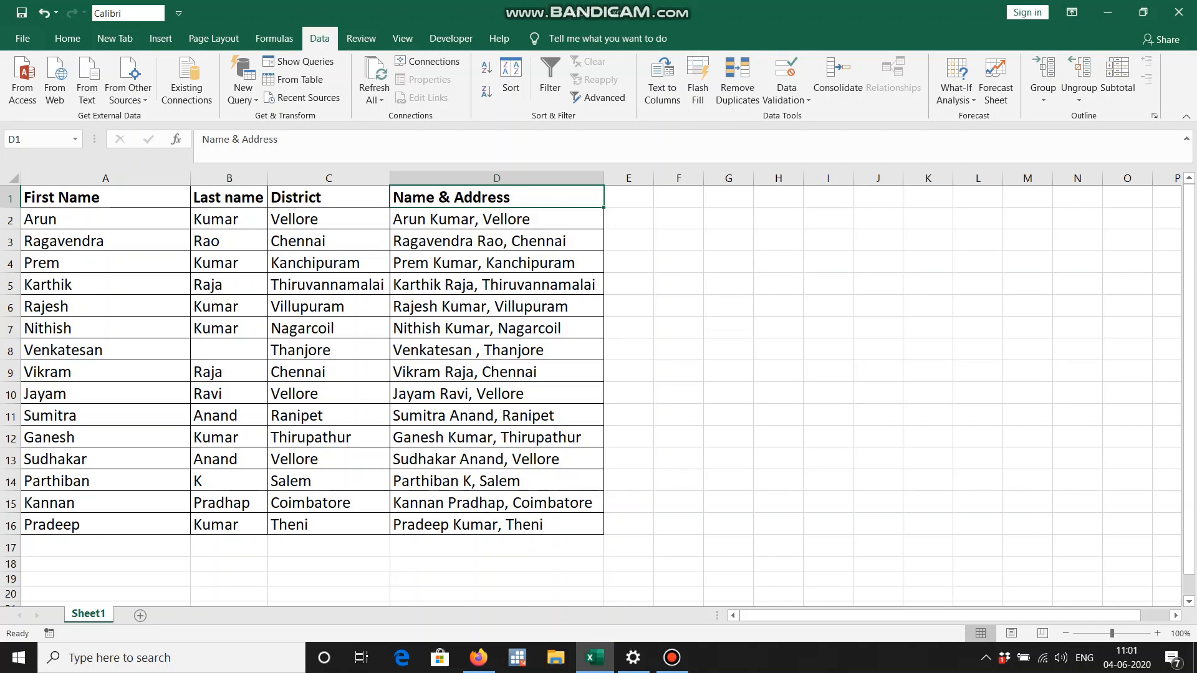
pyautogui.click(672, 658)
pyautogui.click(782, 147)
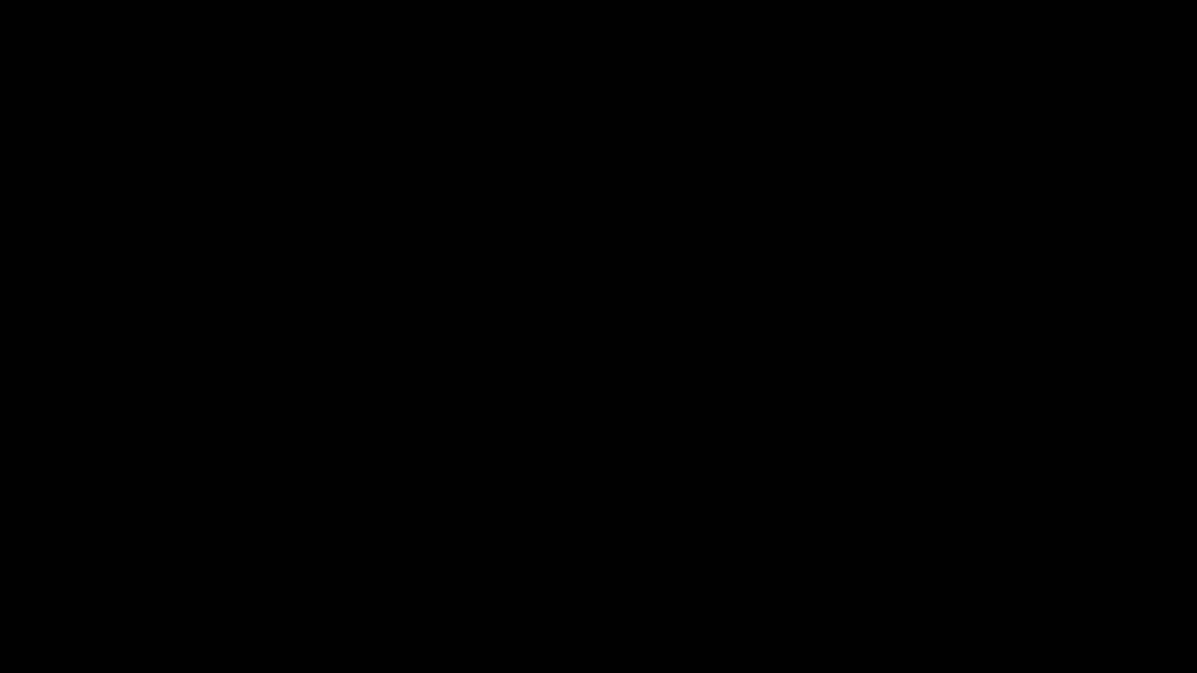